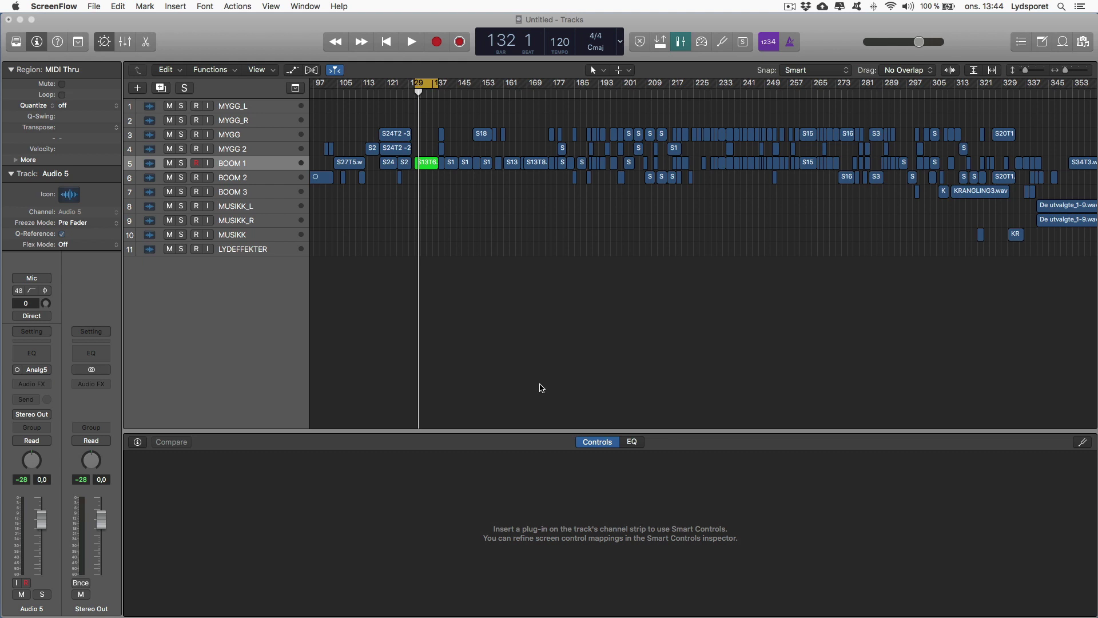
Zoom the arrangement around the playhead until the green S13T6 region on BOOM 1 fills the view
key(super+Right)
key(super+Right)
key(super+Down)
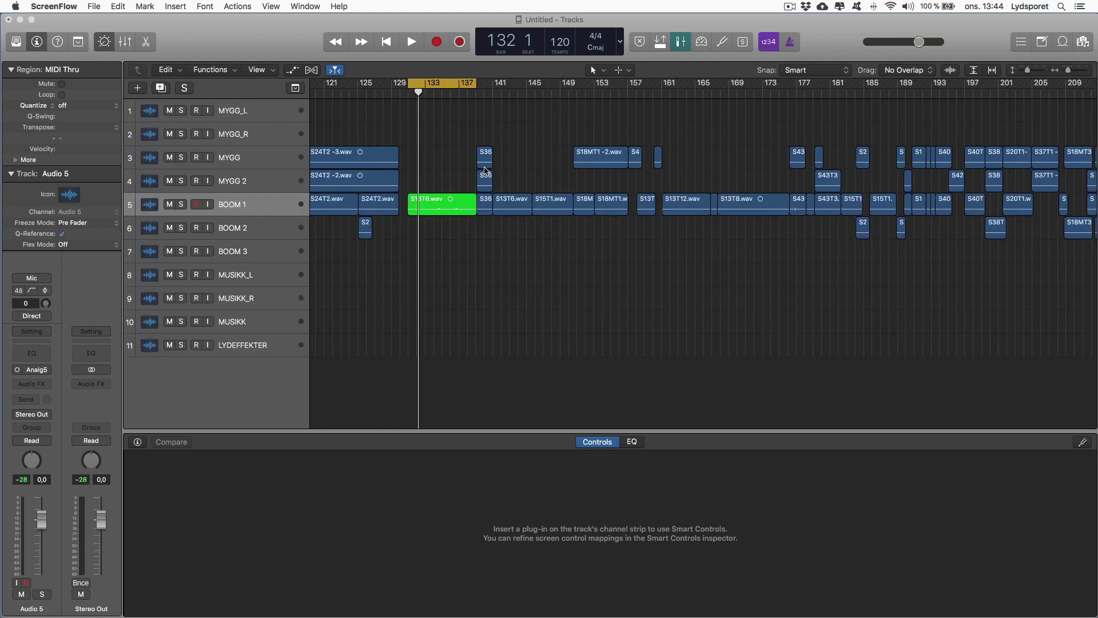
key(super+Right)
key(super+Up)
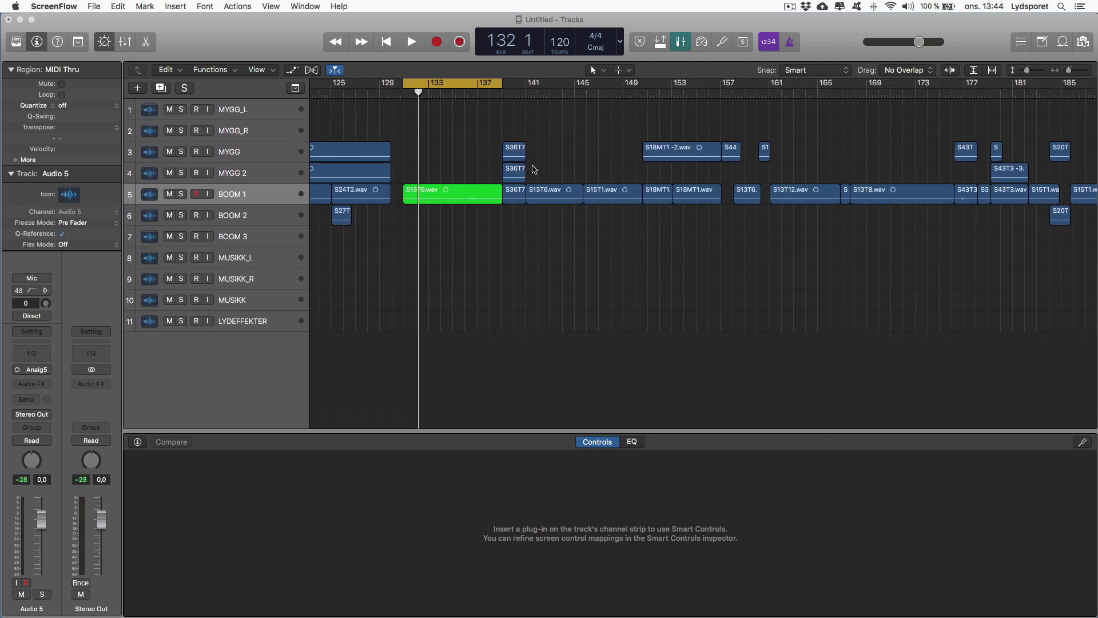
key(super+Left)
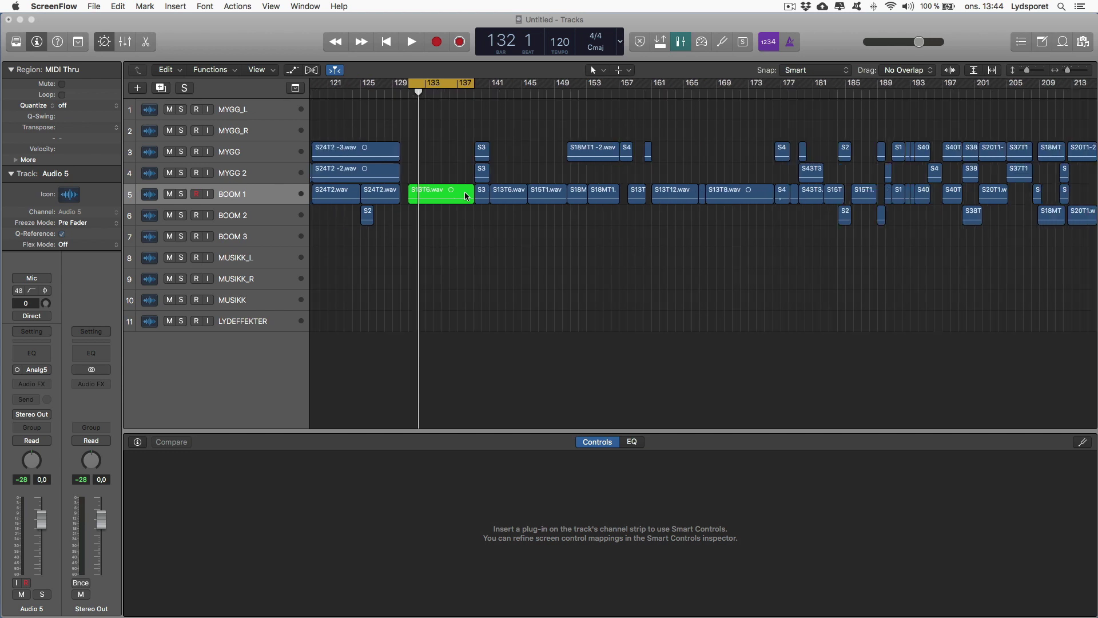
key(super+Left)
key(super+Down)
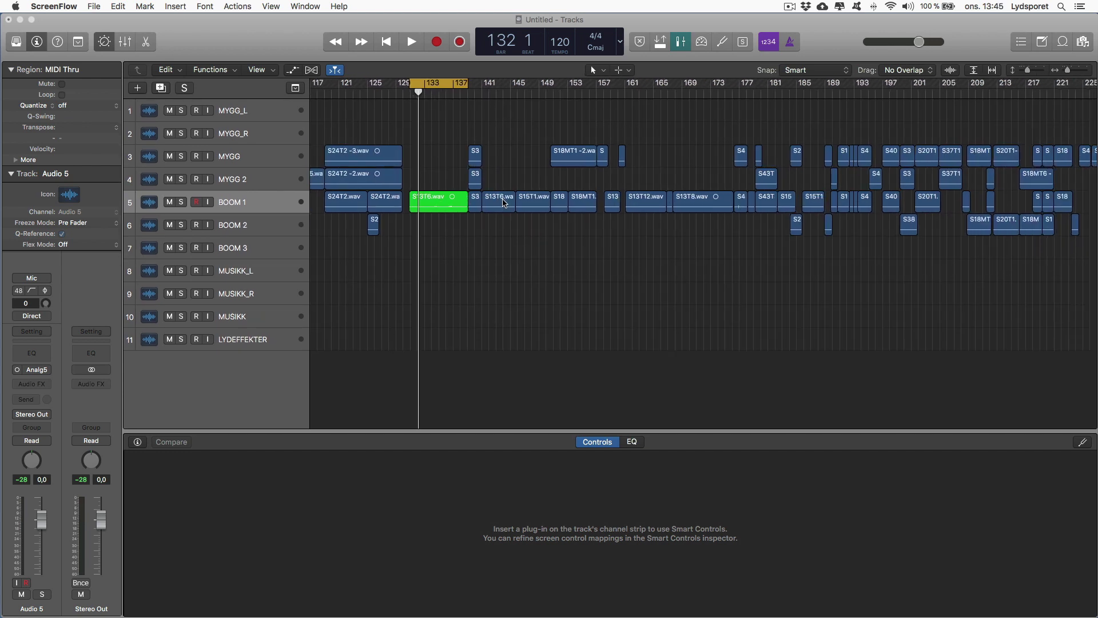
scroll(351, 128, left, 5)
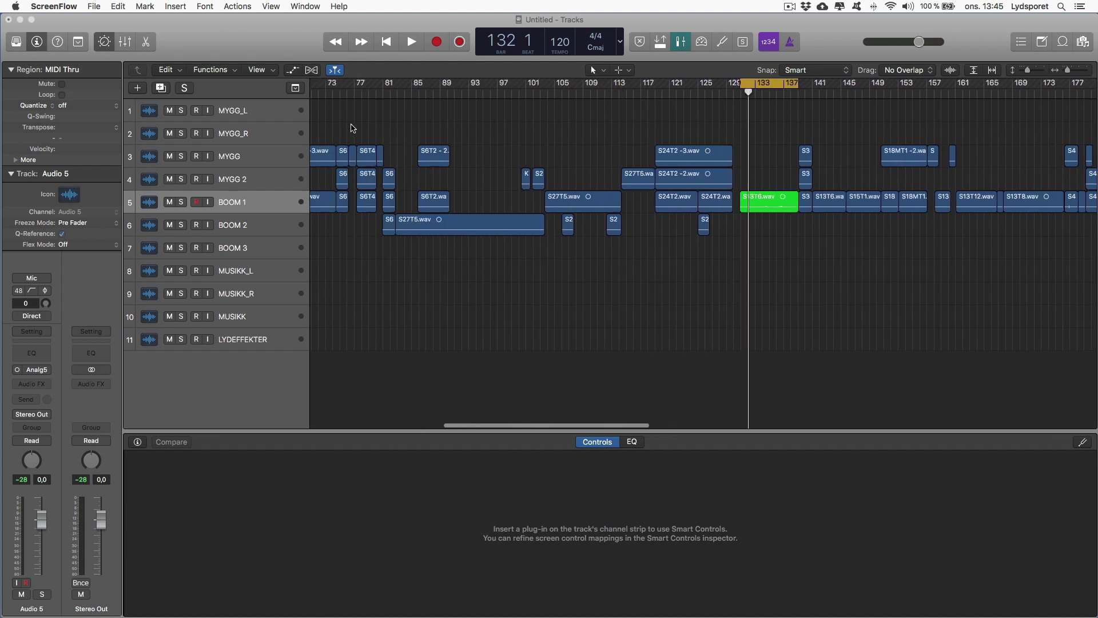
scroll(350, 128, left, 4)
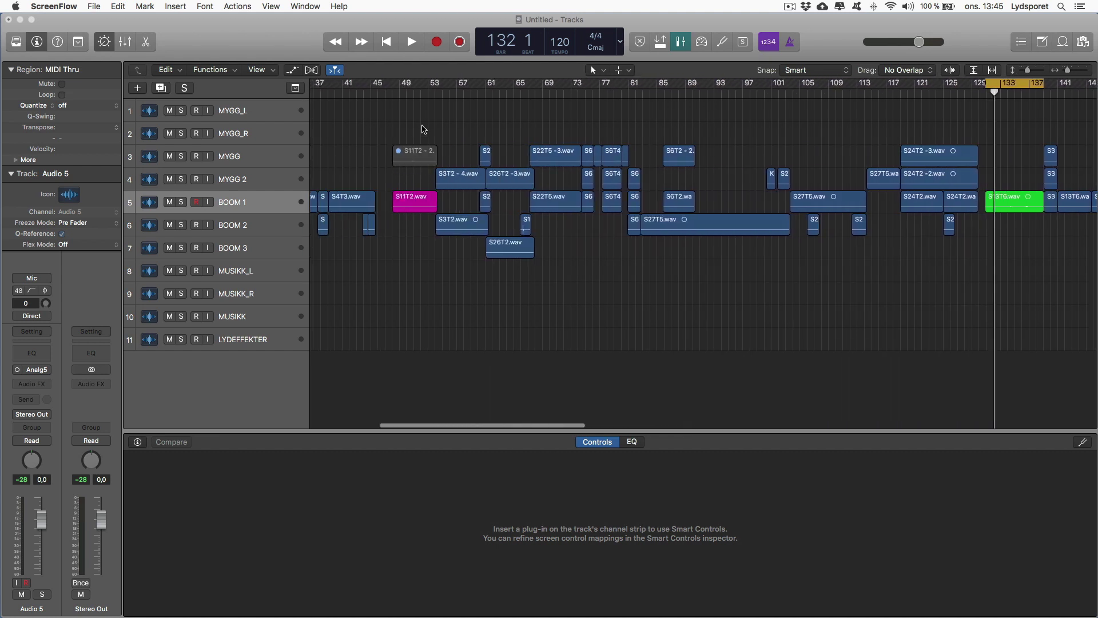
key(z)
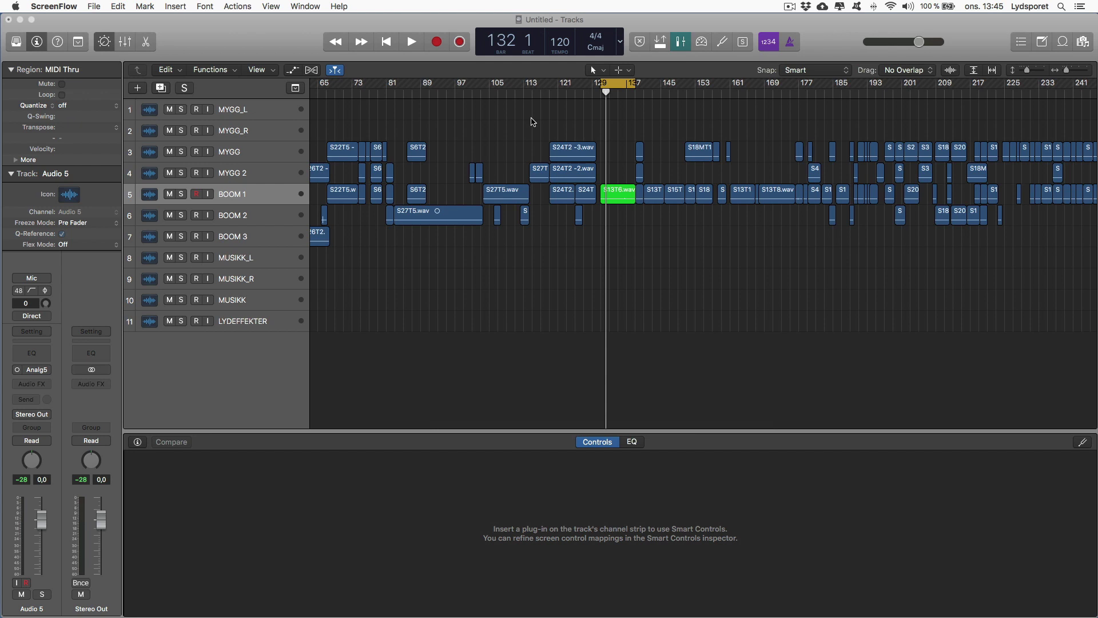
scroll(532, 121, down, 3)
scroll(489, 171, down, 3)
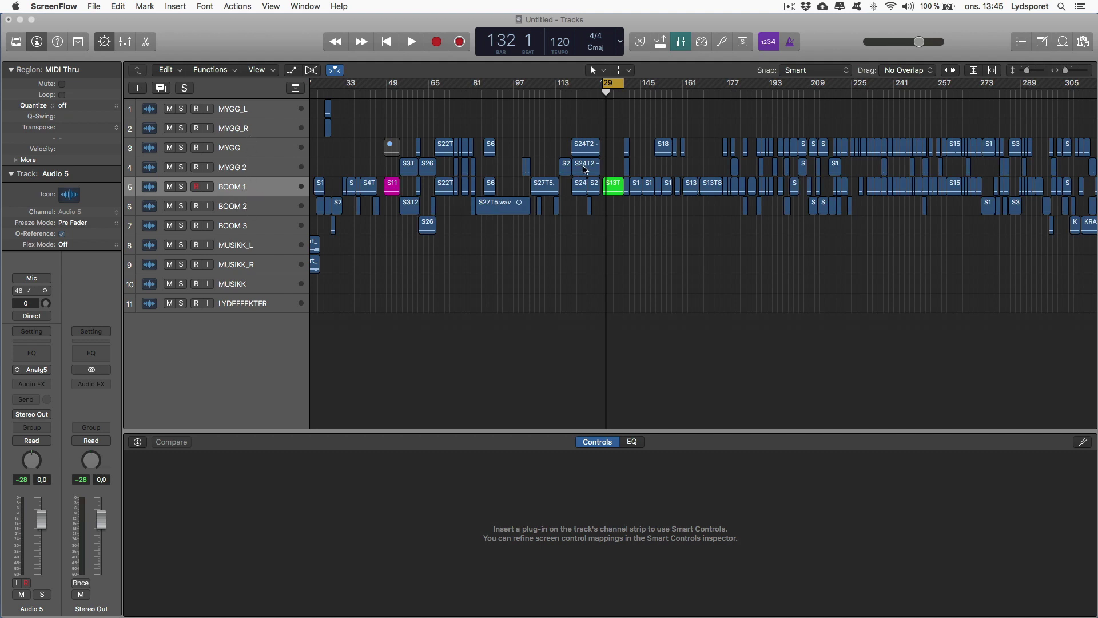
key(z)
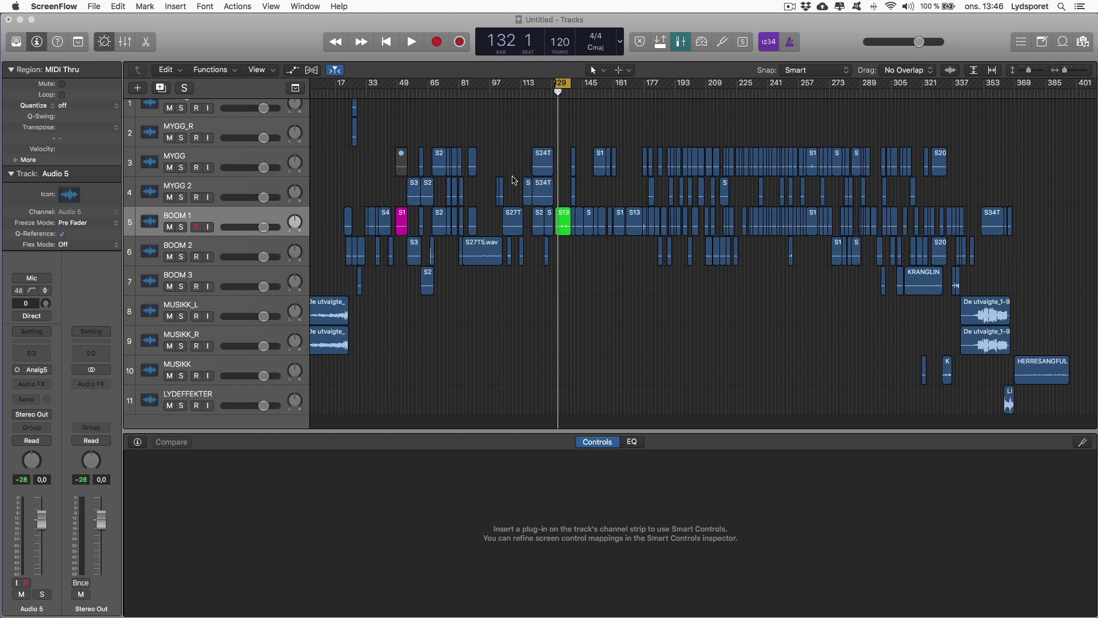
key(super+Right)
key(super+Left)
key(super+Up)
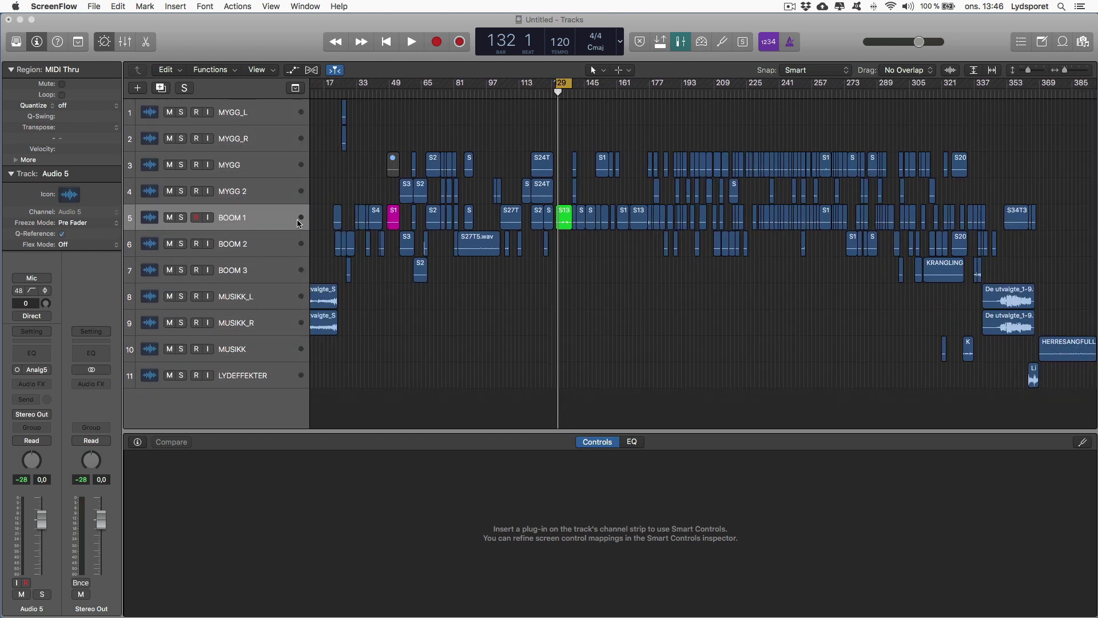
click(242, 225)
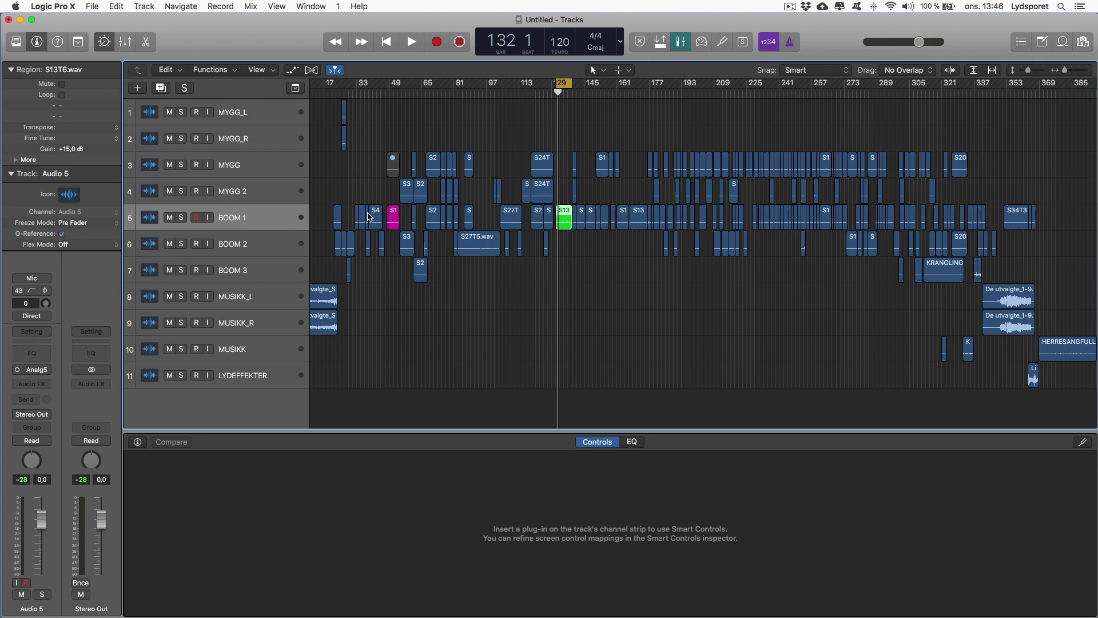
key(z)
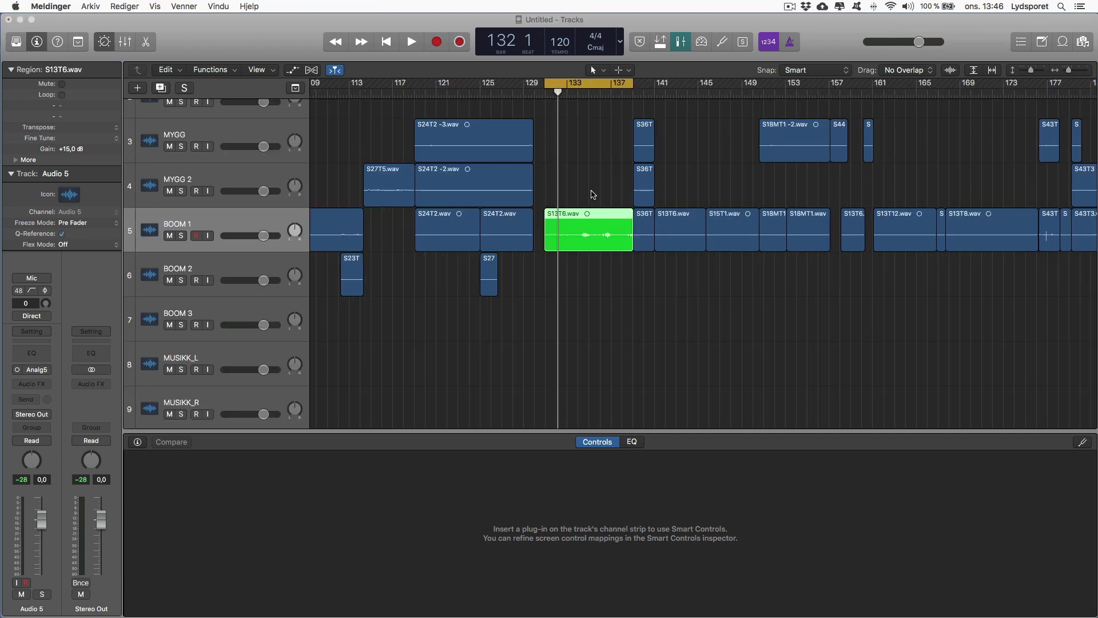
Open S13T6 in the Audio Track Editor and start Selection-Based Processing, moving its window aside
click(585, 223)
double_click(585, 223)
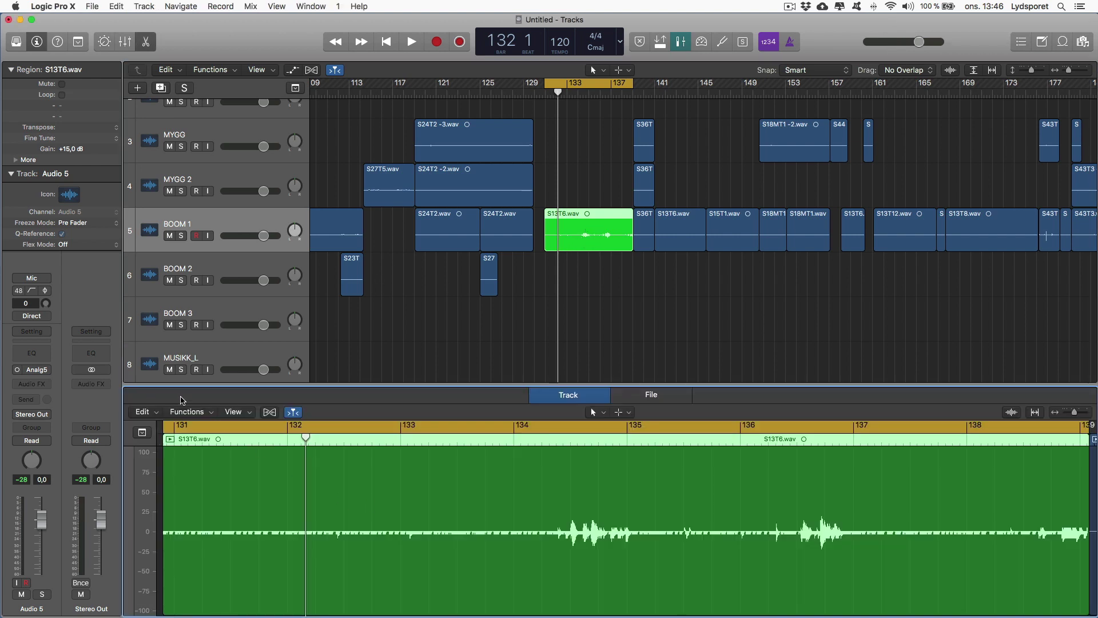
click(197, 414)
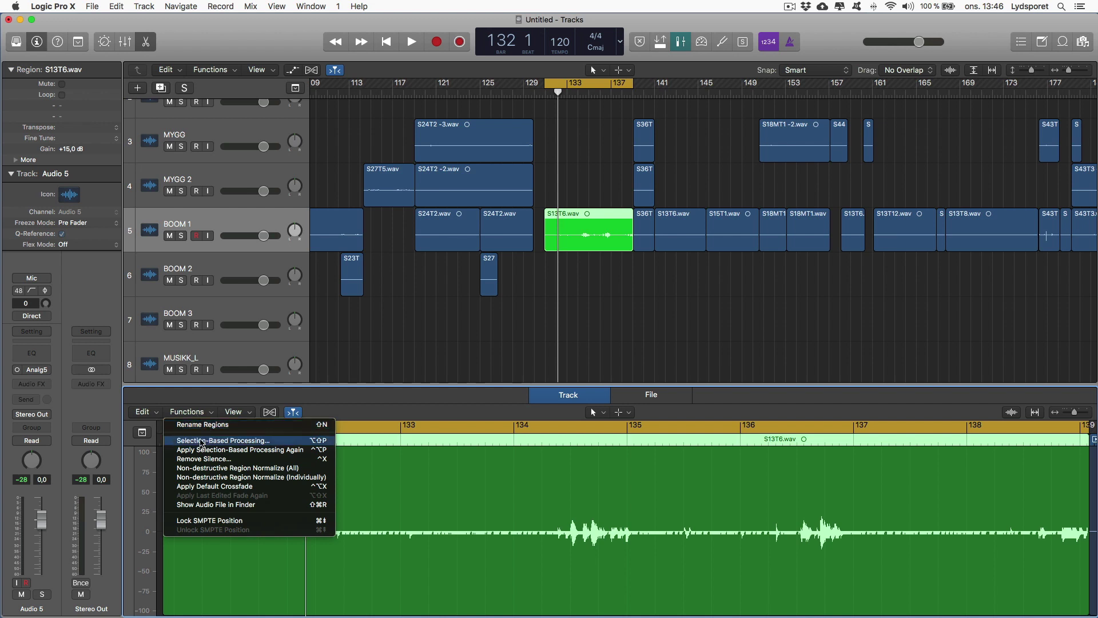
click(202, 442)
drag(258, 77, 429, 81)
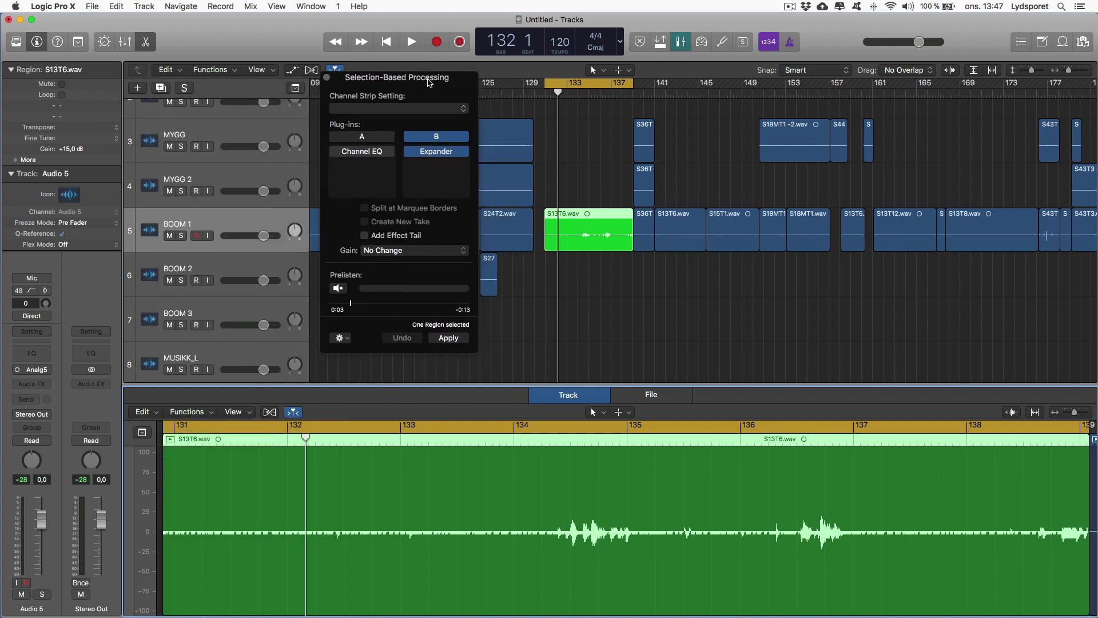
Check plug-in sets A and B and the Expander's replacement list without changing anything
click(362, 137)
click(436, 138)
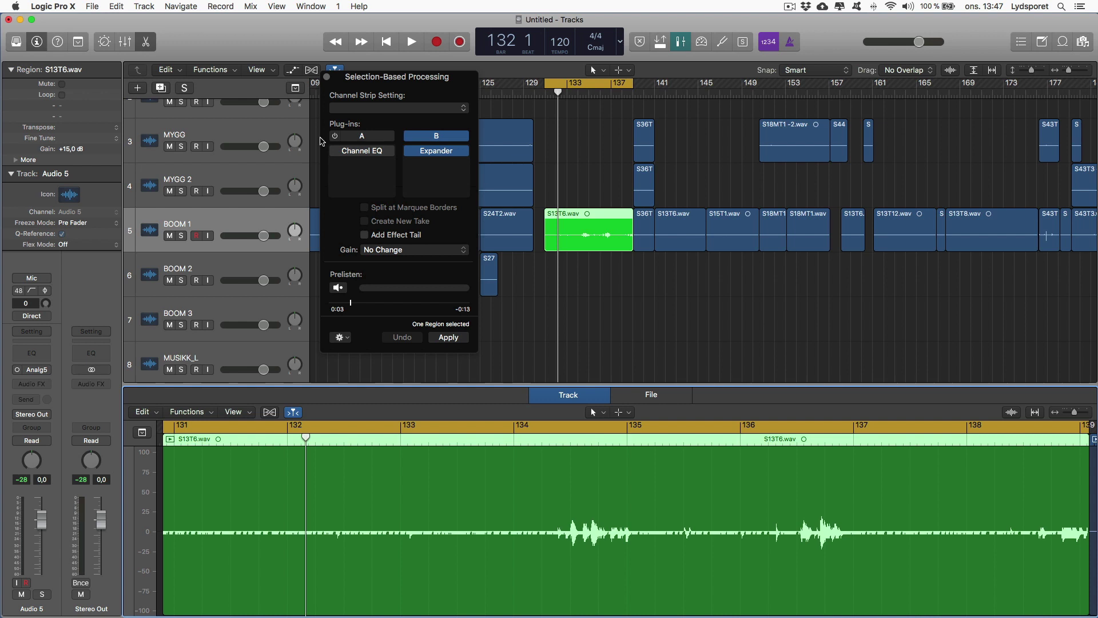
mouse_move(436, 163)
click(440, 153)
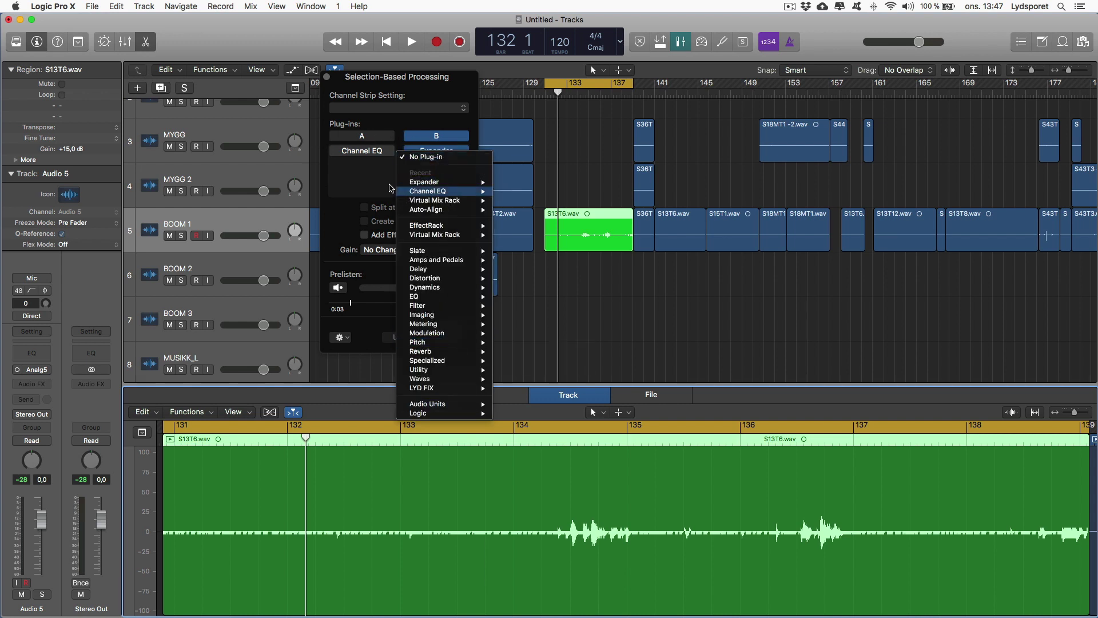
click(378, 172)
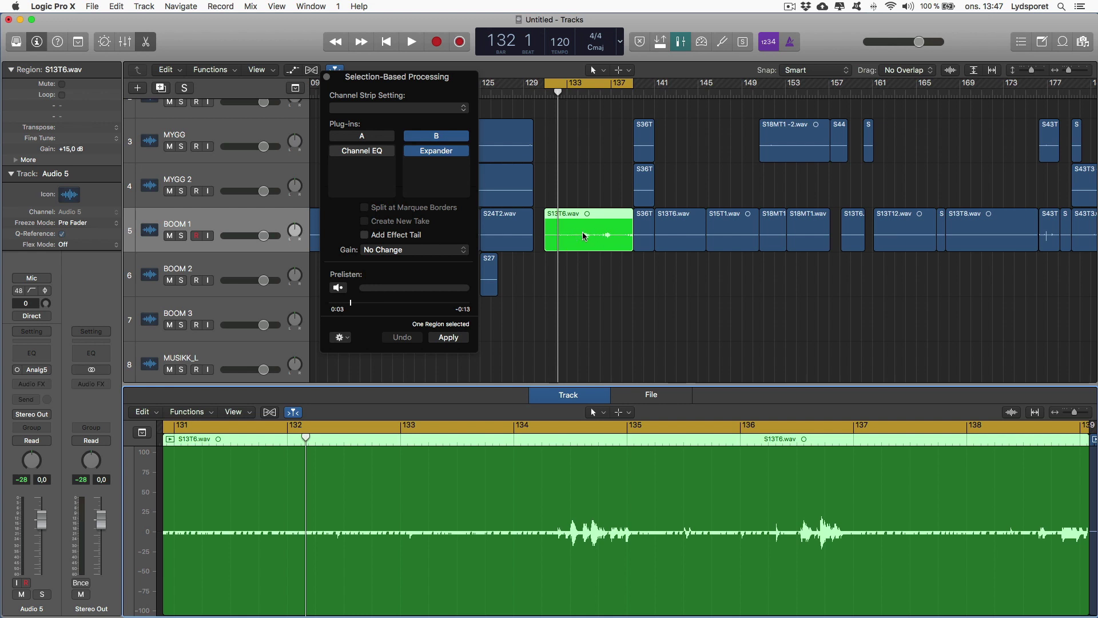
Reselect S13T6 and audition the dialogue around it and from the region start
click(569, 238)
key(space)
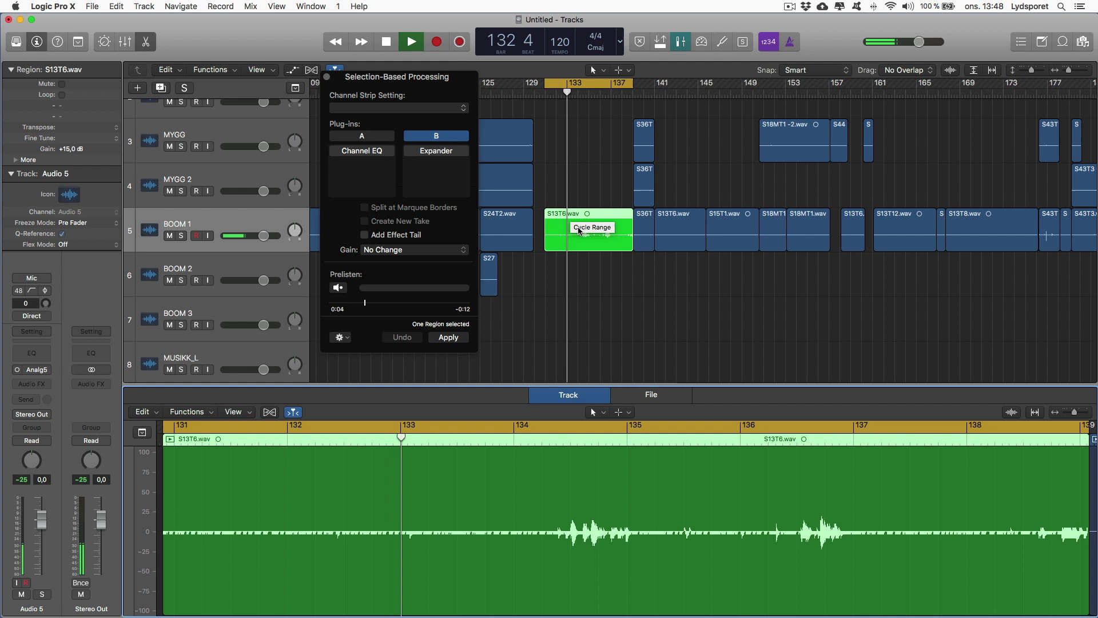
key(space)
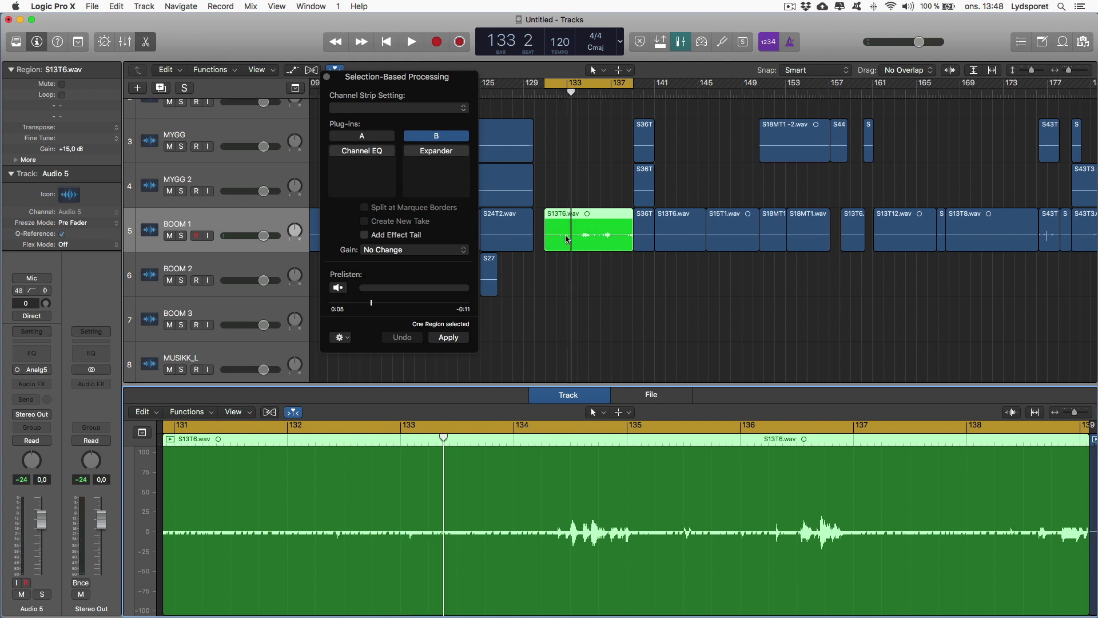
key(z)
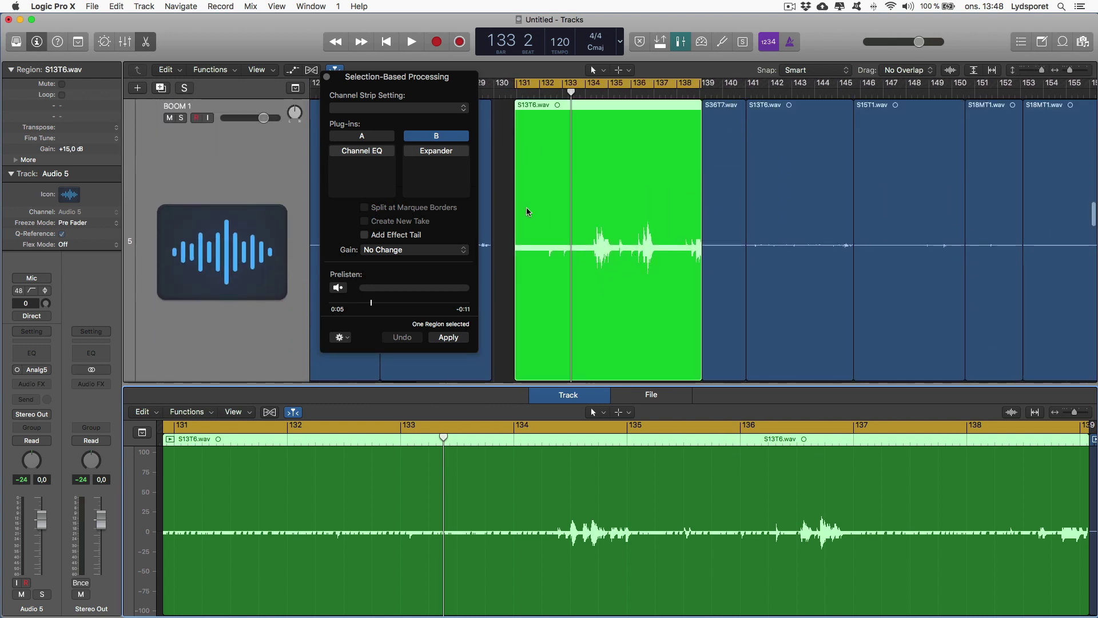
key(shift+Return)
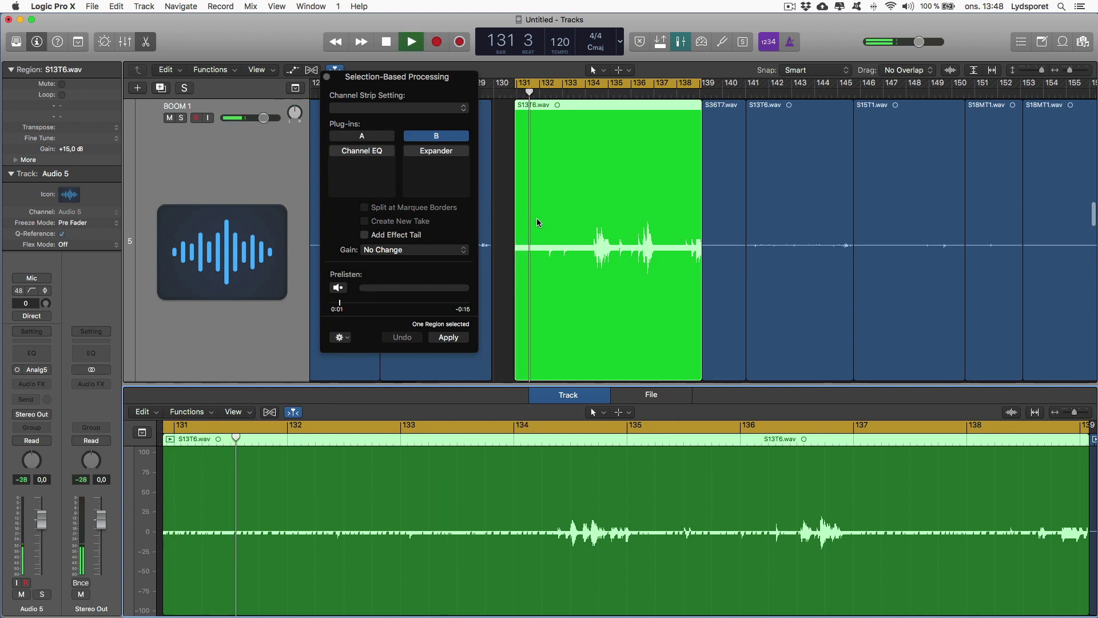
key(space)
Return to the track overview, lift the processing window higher, then zoom back onto S13T6
key(z)
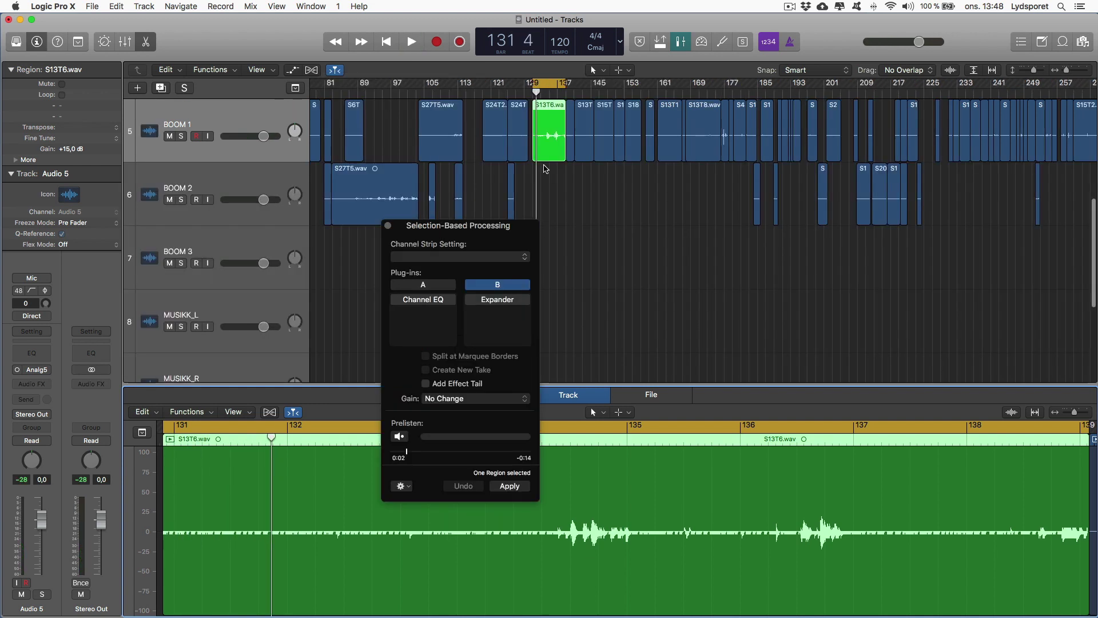
key(super+Right)
key(super+Up)
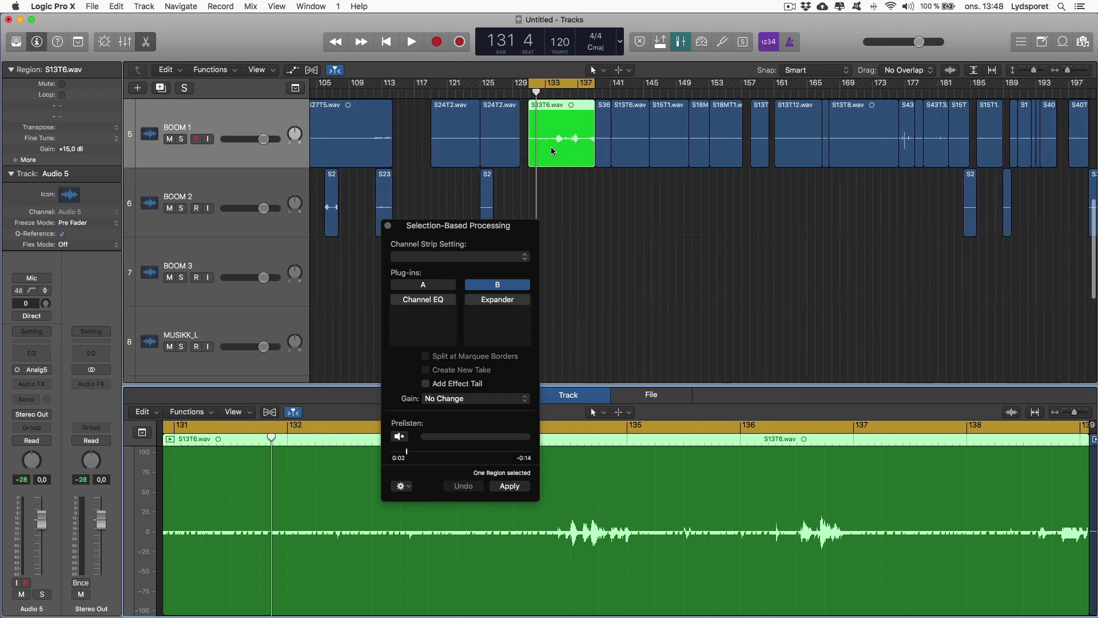
key(super+Left)
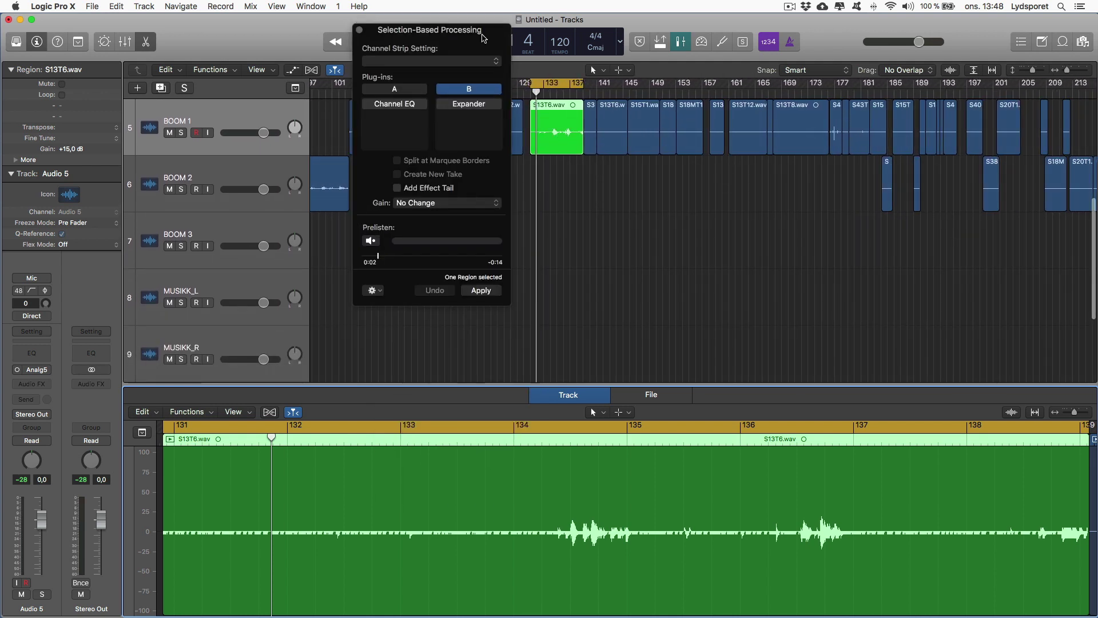
drag(507, 226, 489, 59)
key(z)
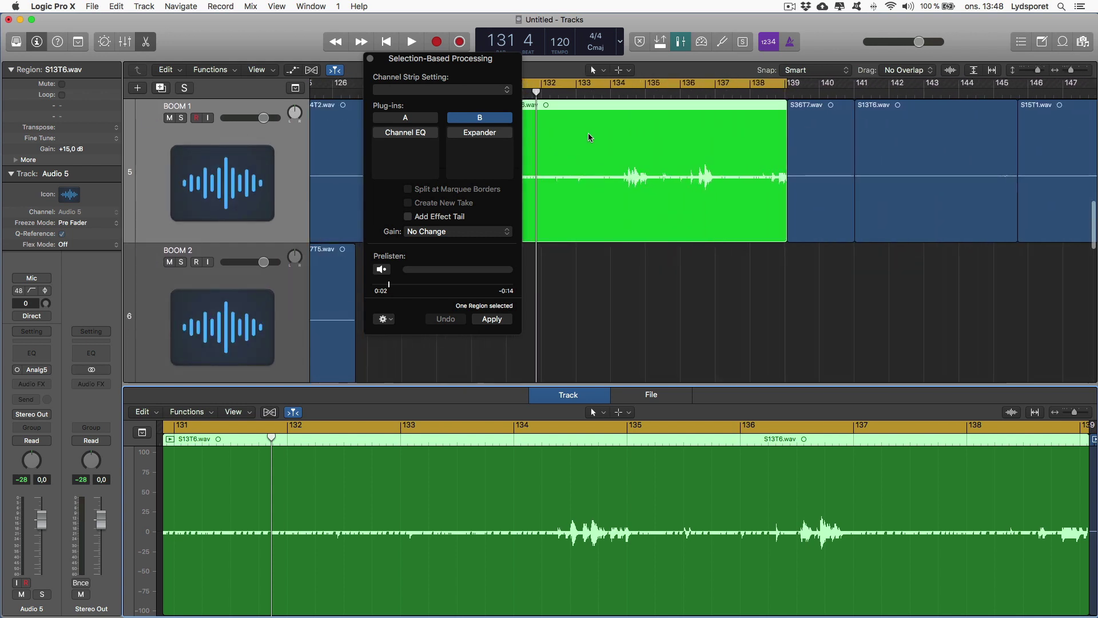
scroll(601, 155, left, 3)
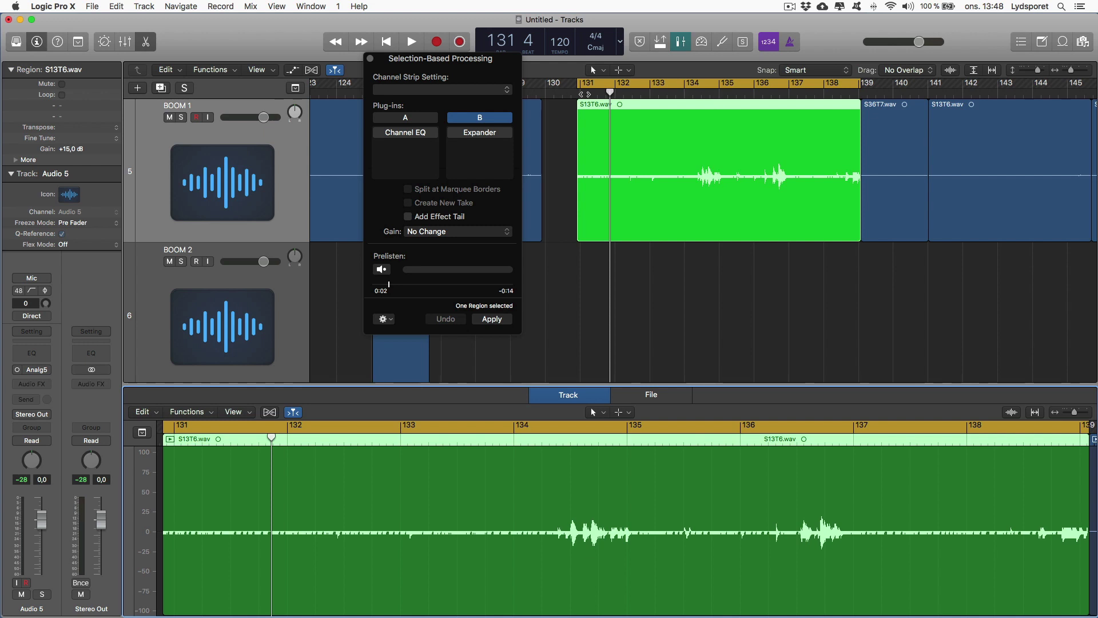
click(481, 134)
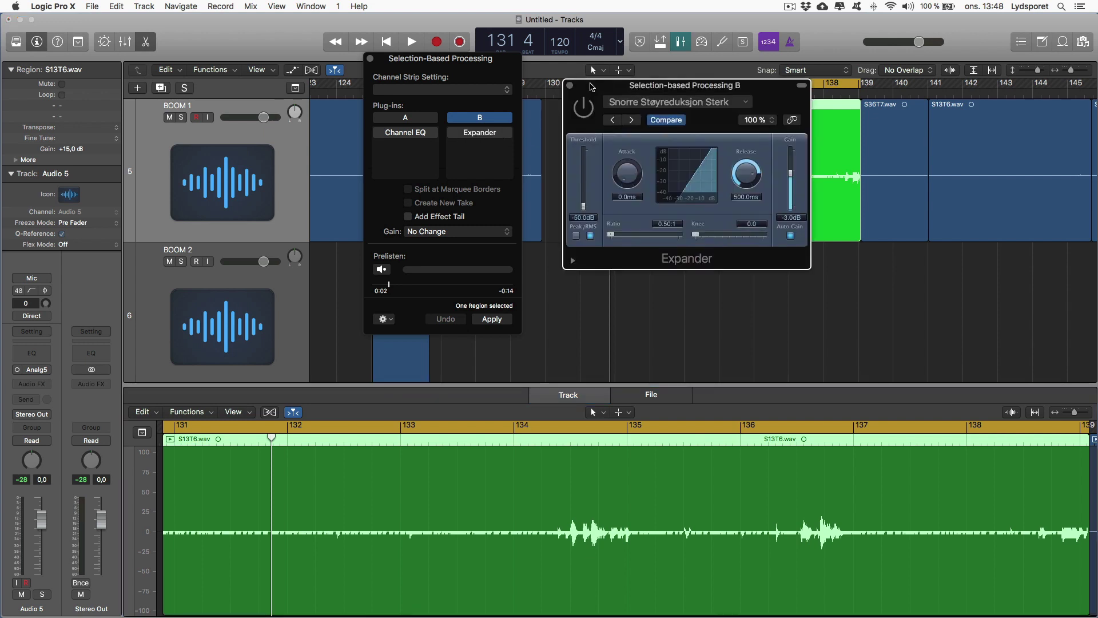
drag(609, 89, 570, 97)
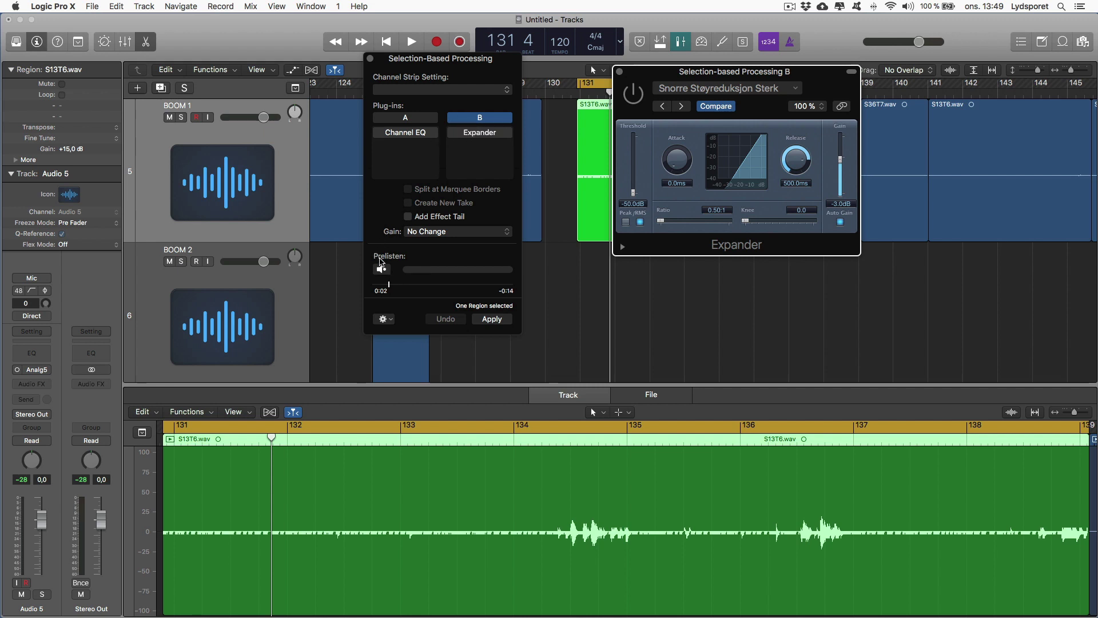
click(381, 270)
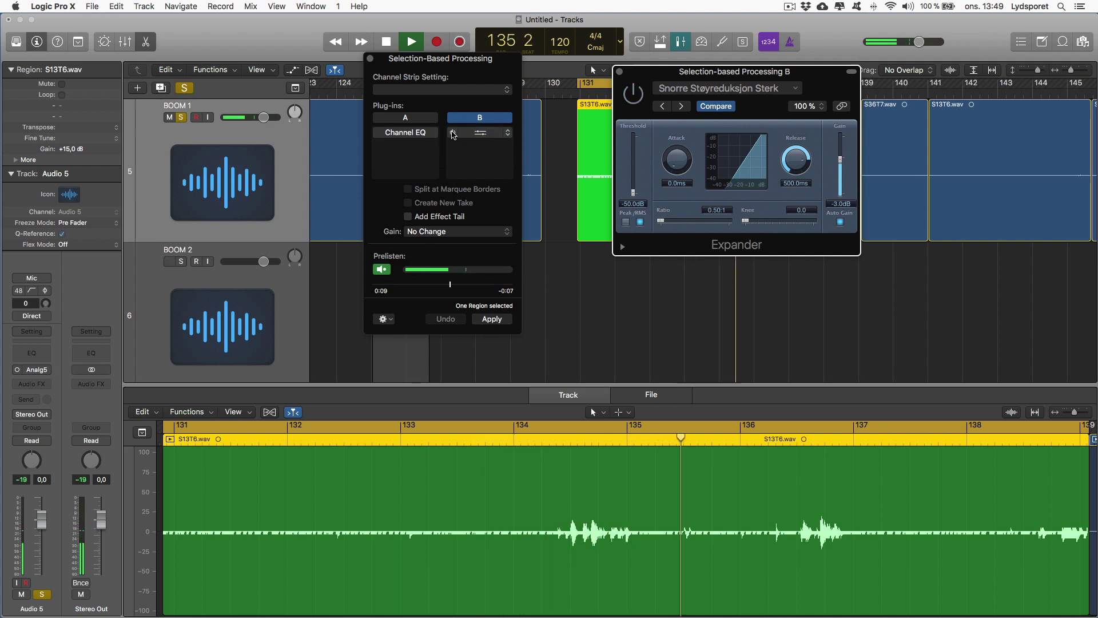
click(452, 134)
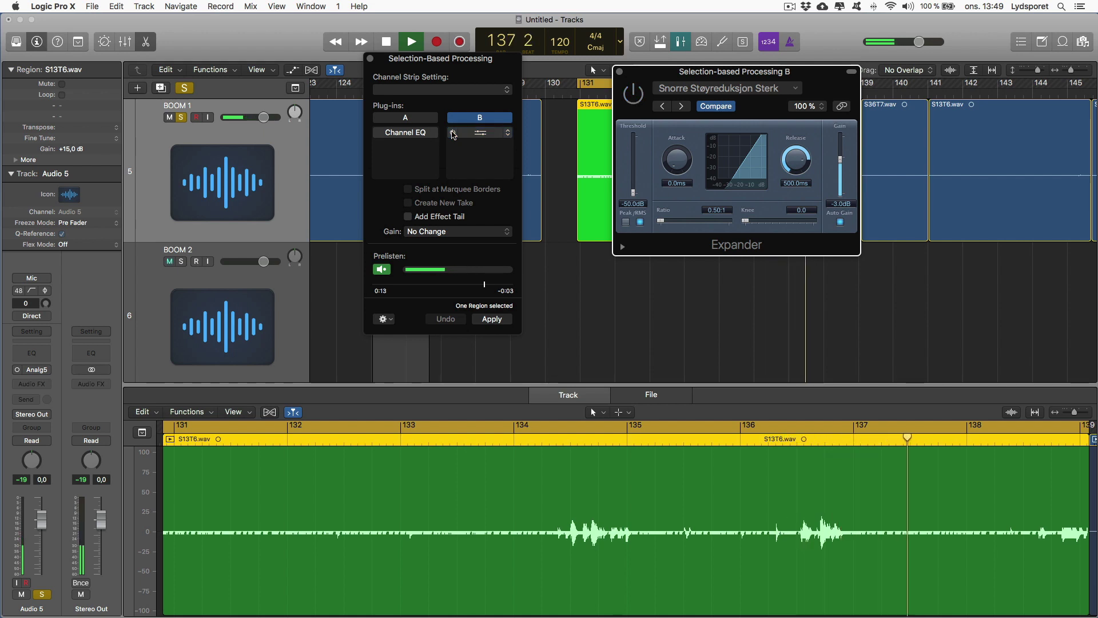
click(452, 132)
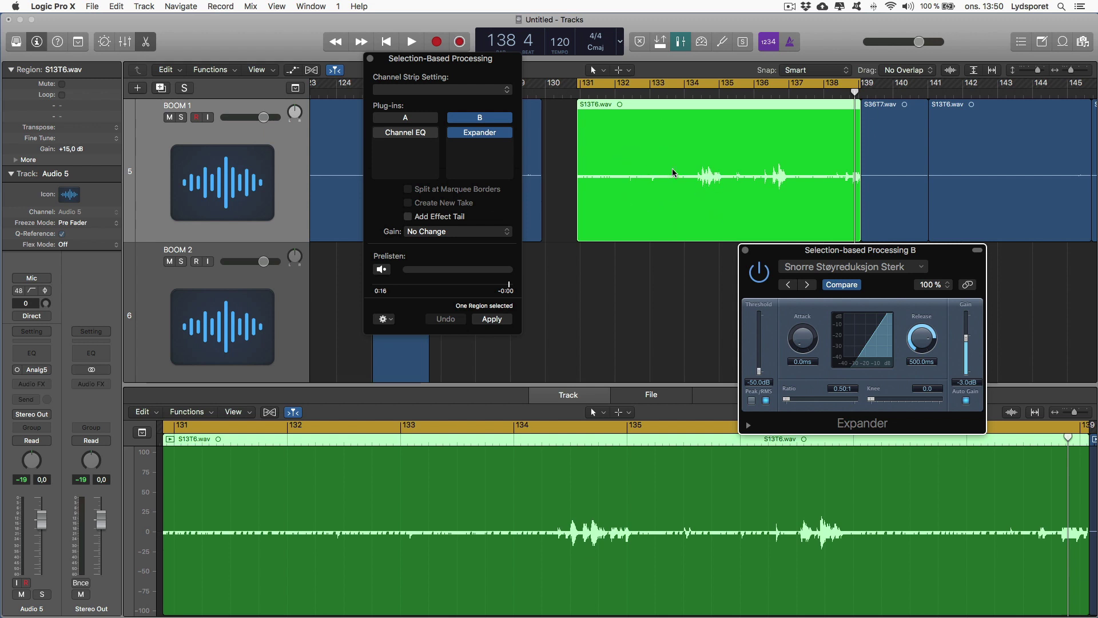
Enable Create New Take, apply the EQ and Expander to S13T6, and start playback
click(412, 205)
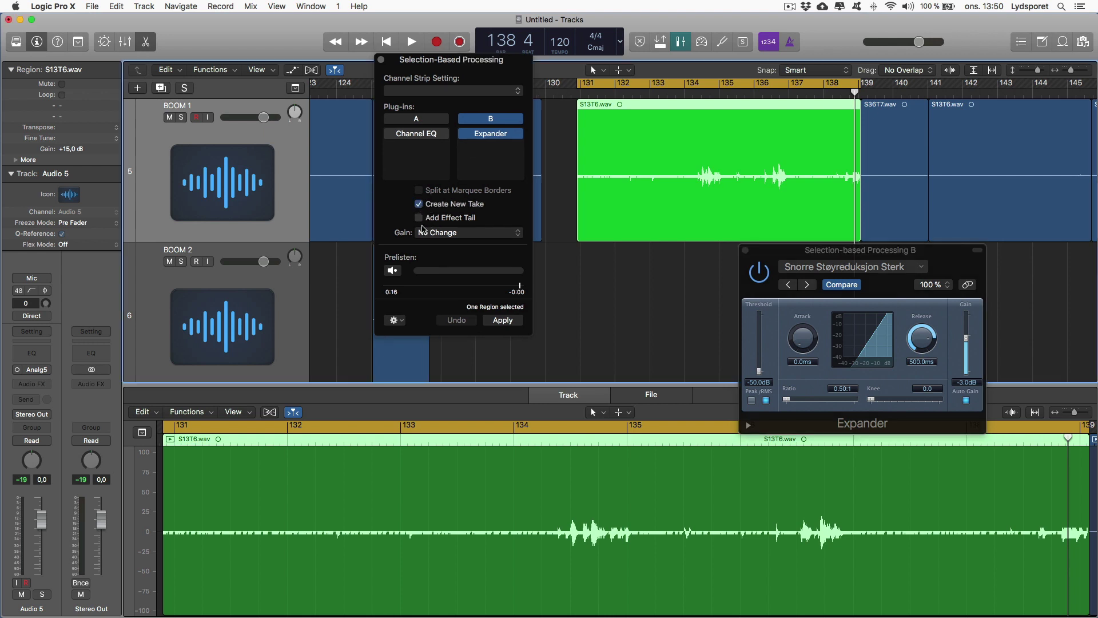
click(503, 320)
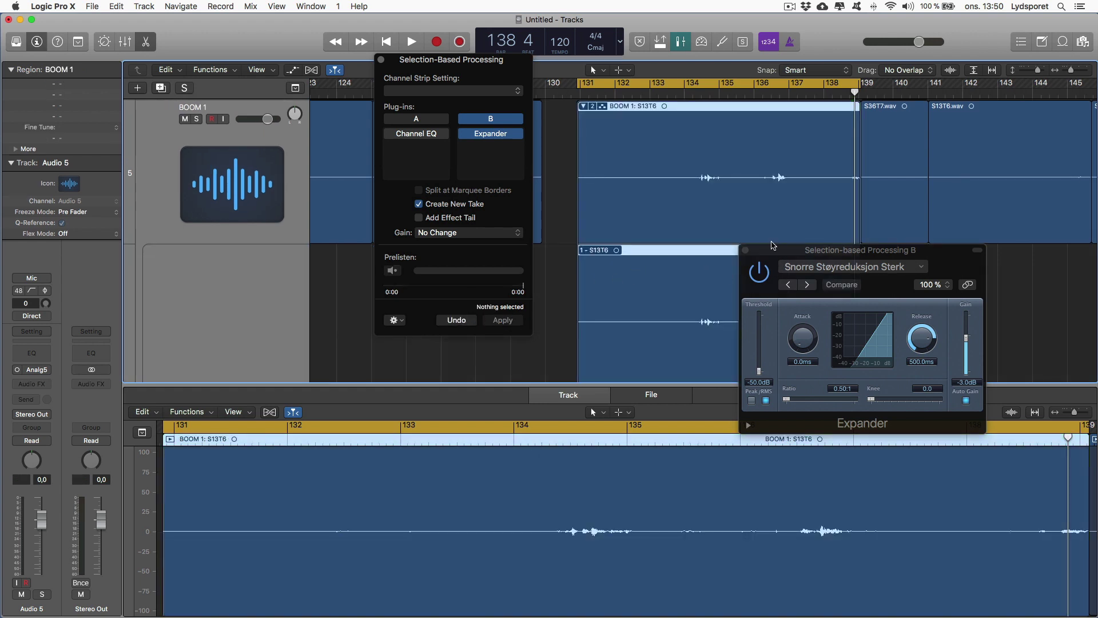
drag(782, 256, 952, 222)
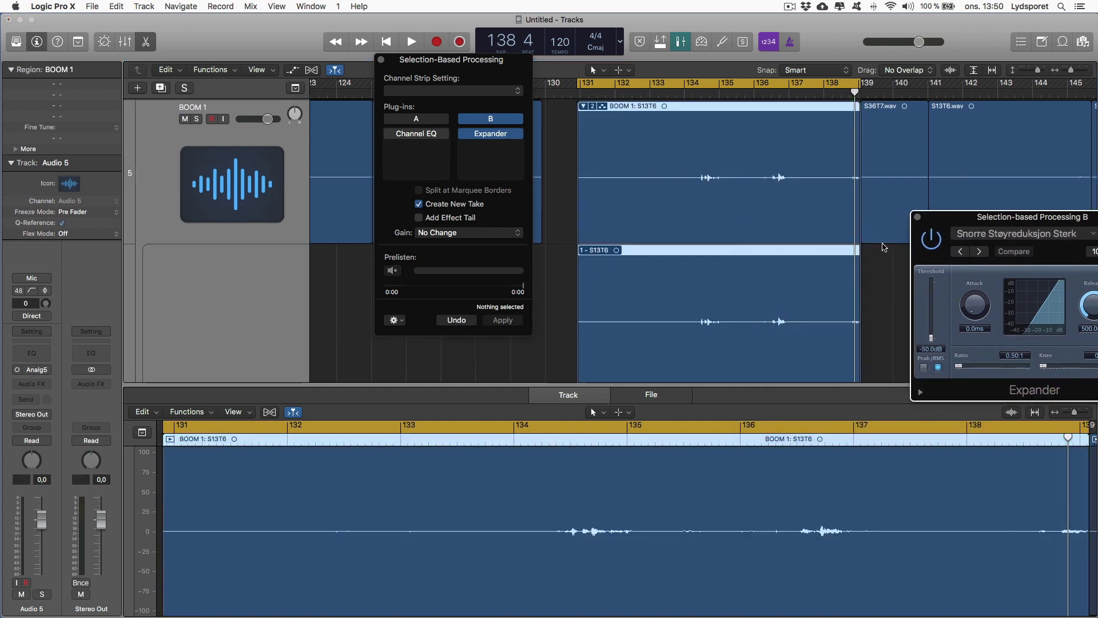
scroll(709, 250, down, 5)
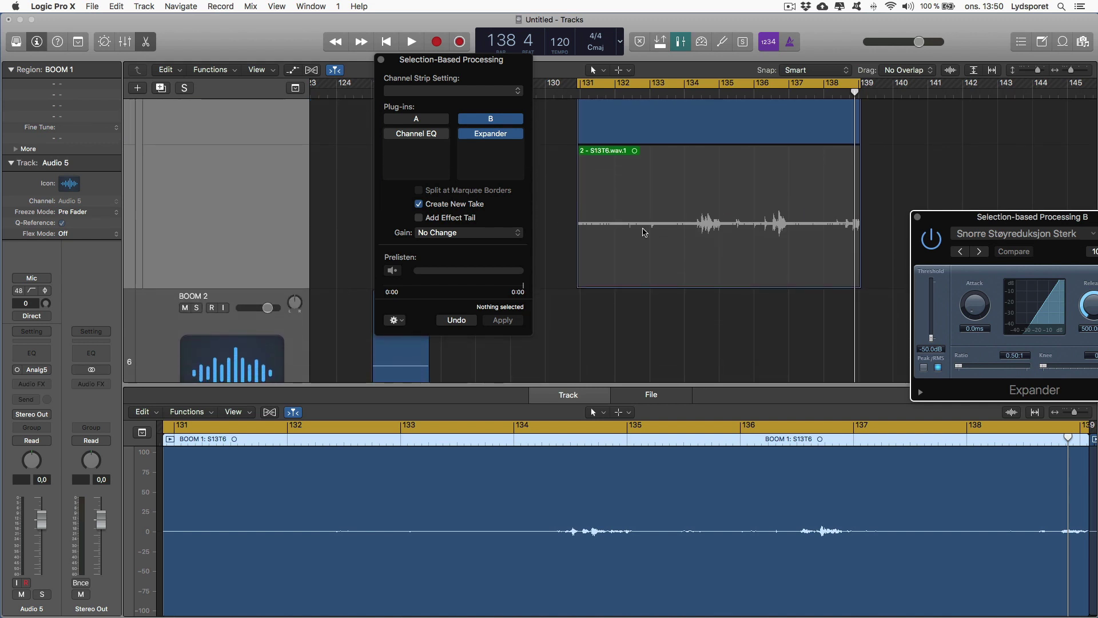
scroll(652, 234, up, 2)
scroll(643, 232, up, 2)
scroll(642, 232, down, 2)
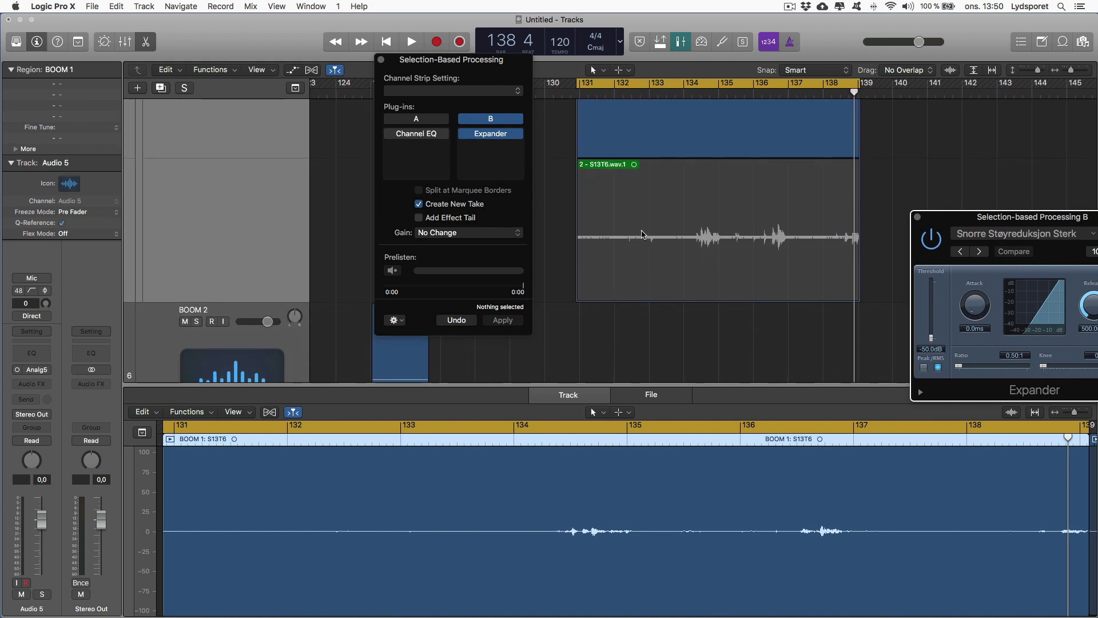
scroll(707, 237, up, 3)
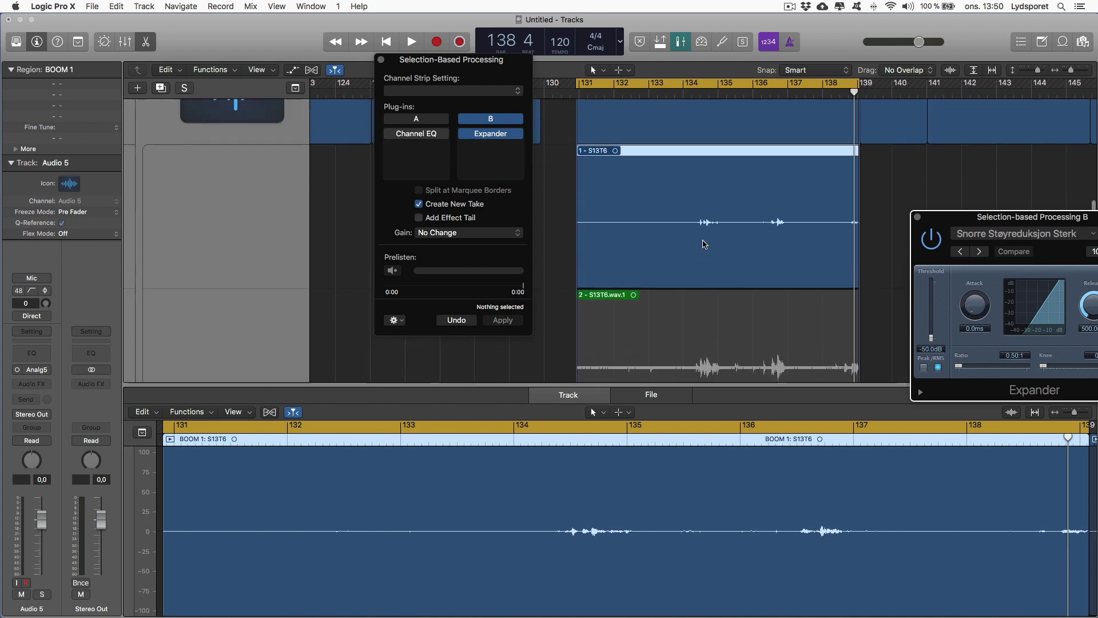
scroll(706, 238, down, 1)
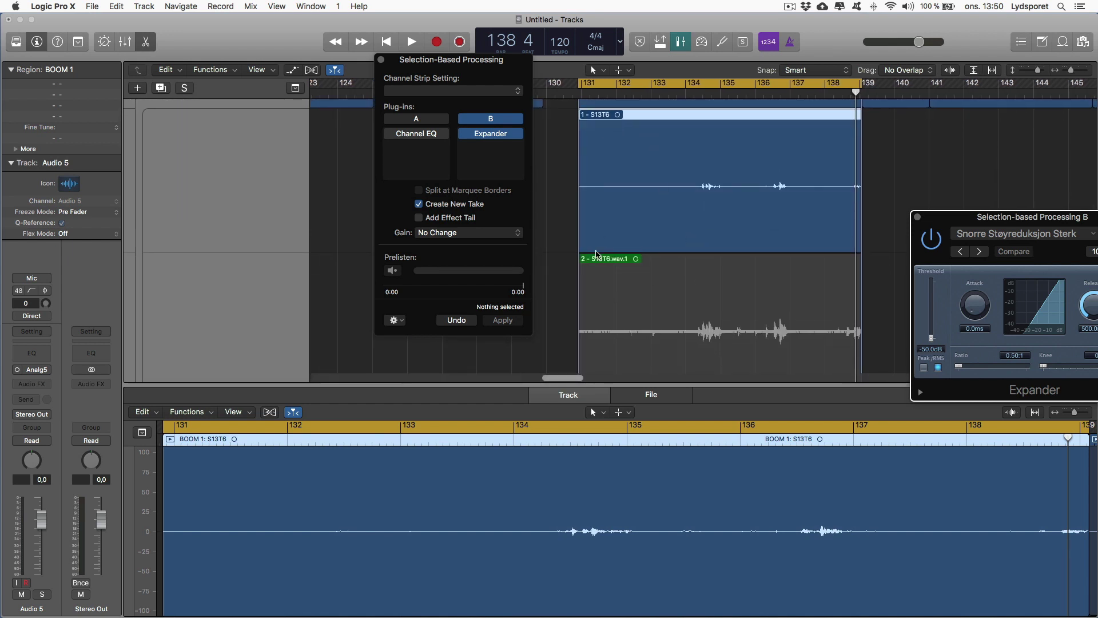
key(space)
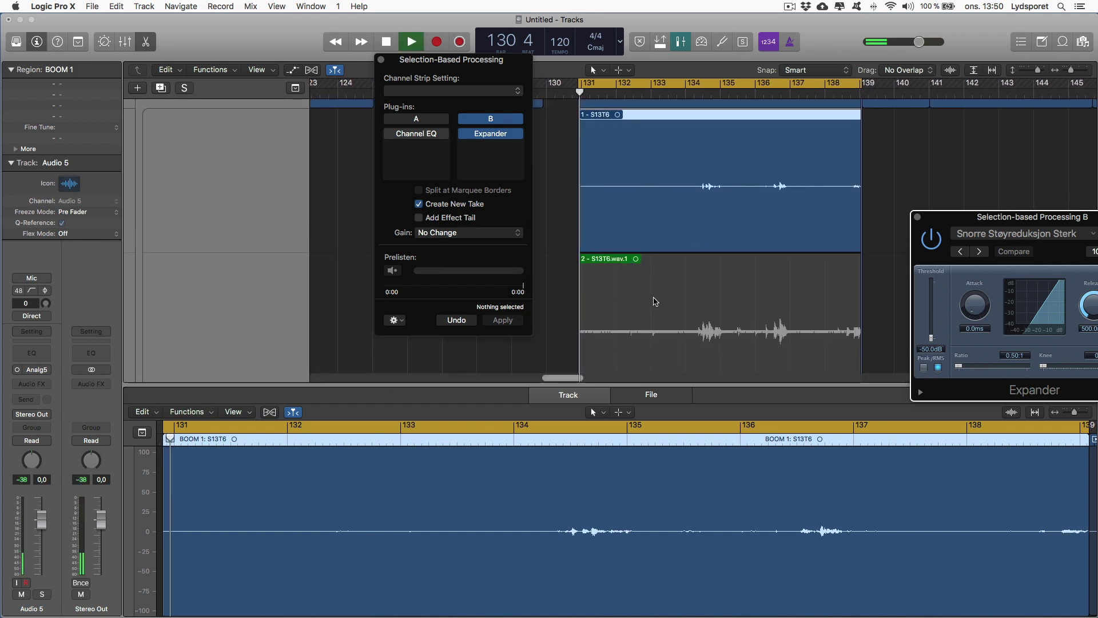
A/B takes 1 and 2 during playback, then leave take 1 as the active take
click(654, 289)
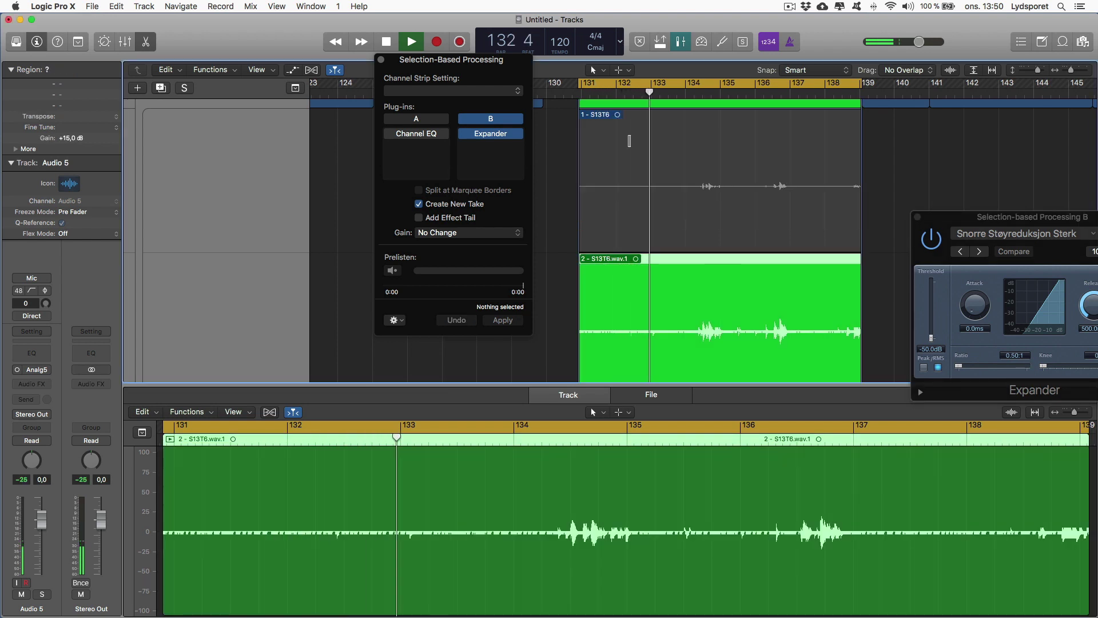
click(629, 140)
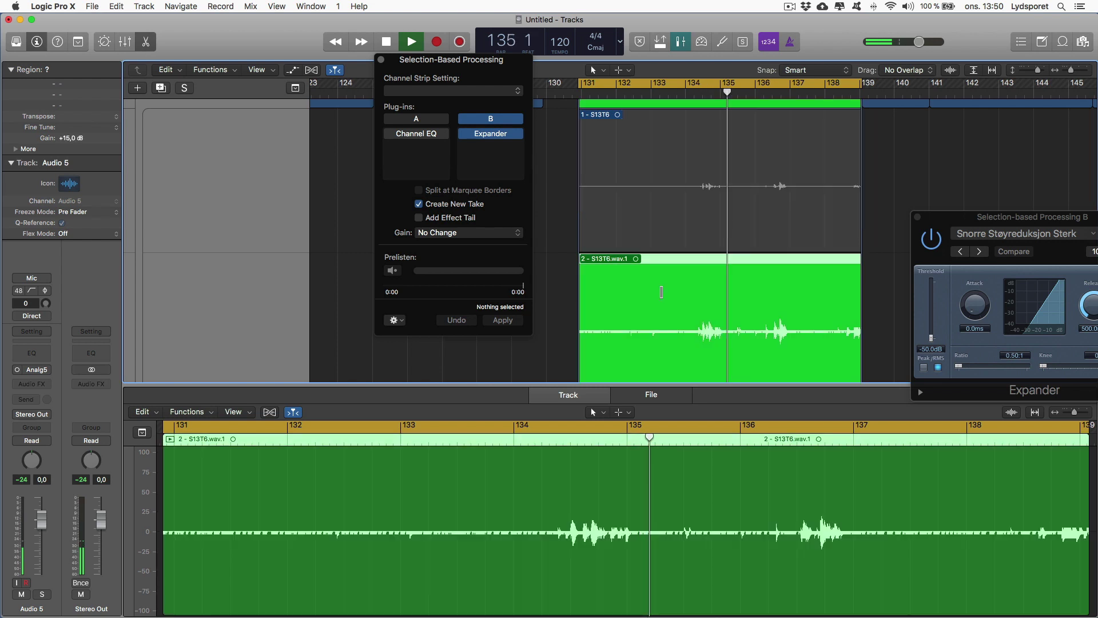
click(662, 288)
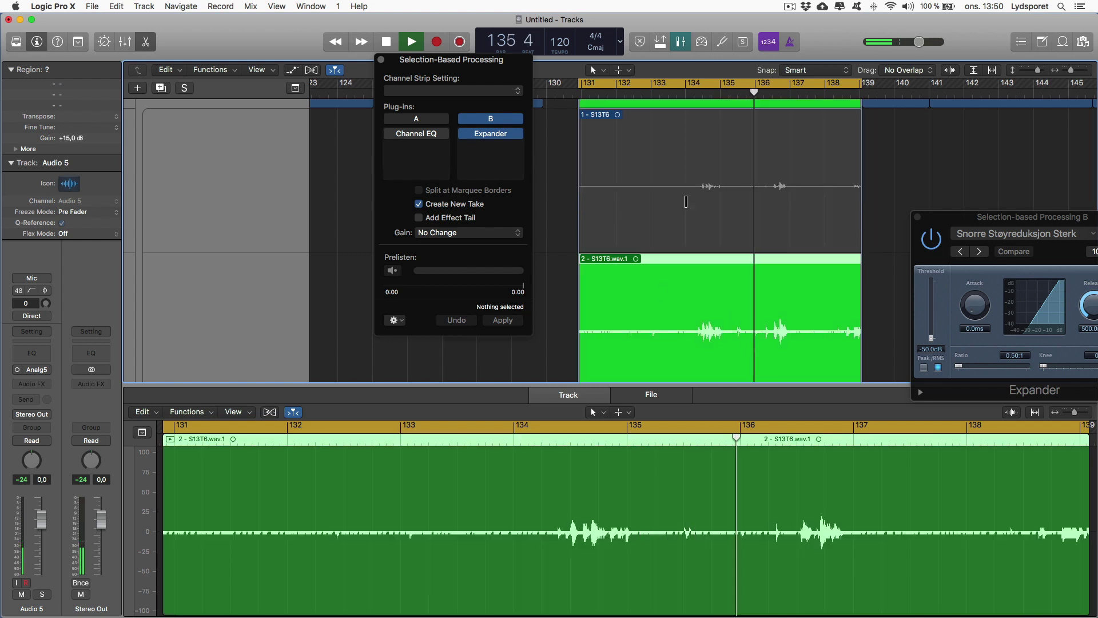
click(679, 184)
key(space)
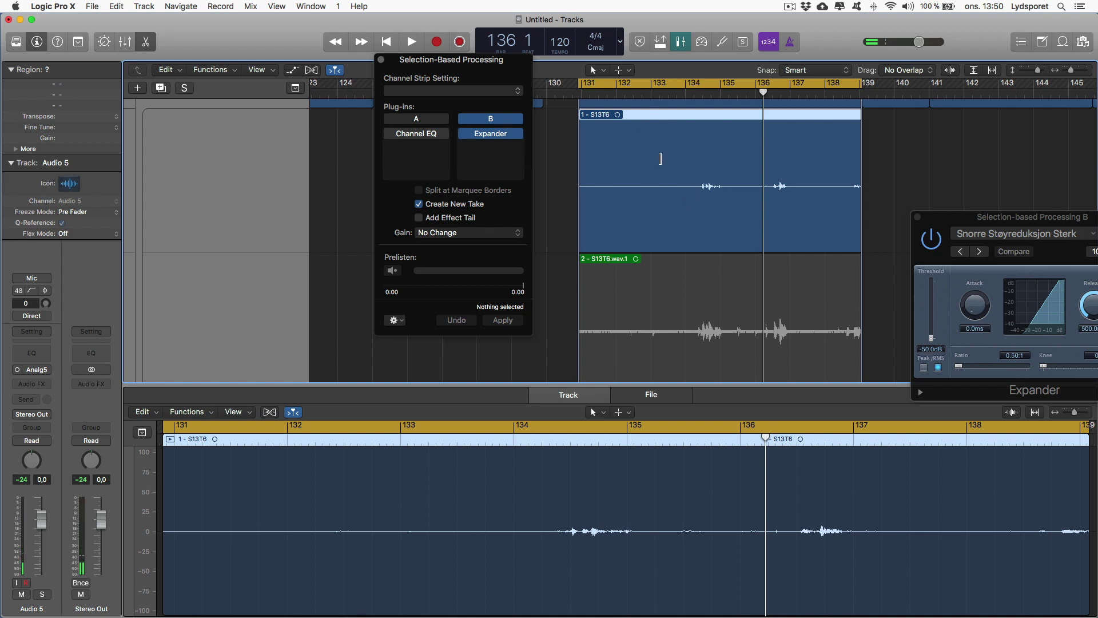
click(683, 333)
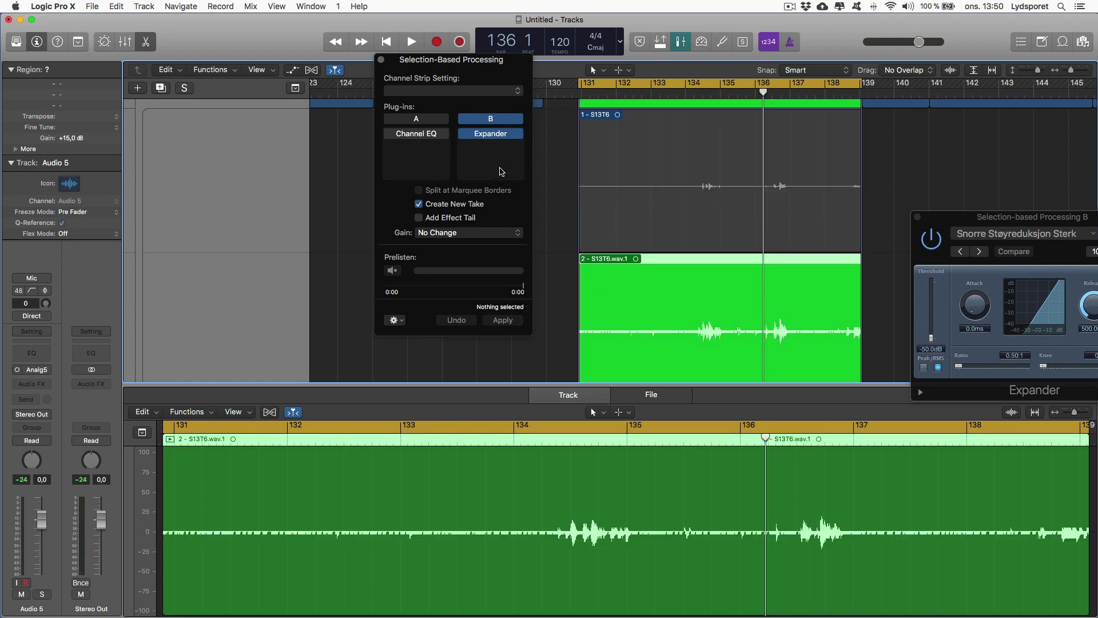
scroll(707, 338, up, 2)
scroll(695, 331, up, 1)
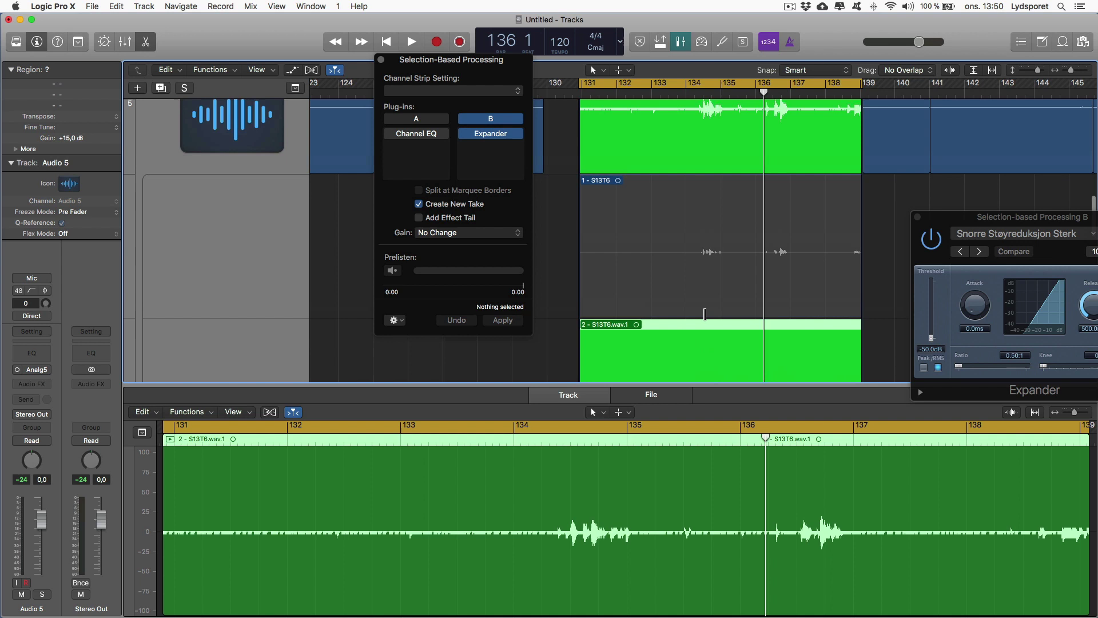
scroll(682, 322, up, 2)
scroll(664, 311, up, 1)
click(663, 311)
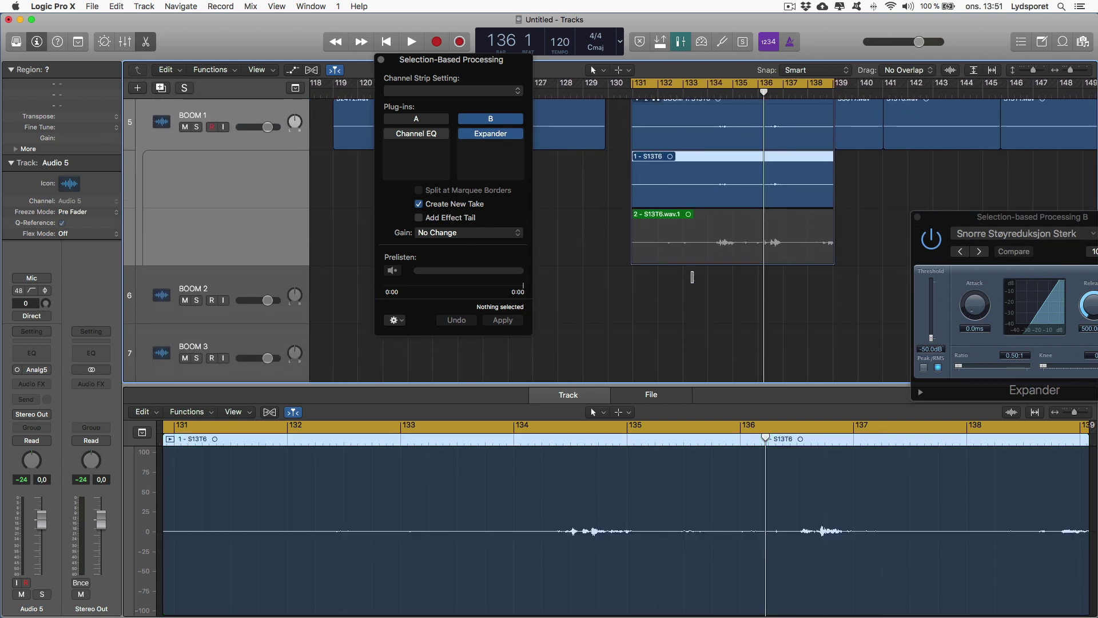
scroll(653, 257, up, 2)
scroll(640, 211, up, 2)
Collapse the take folder, audition the processed take, then move the playhead to bar 49
click(637, 196)
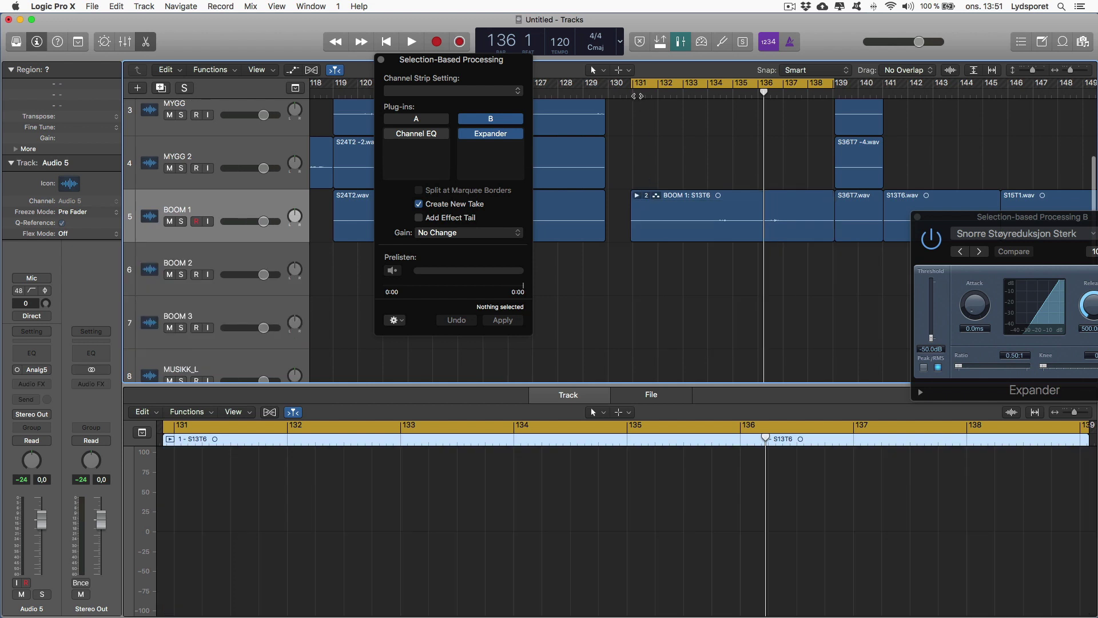
double_click(636, 95)
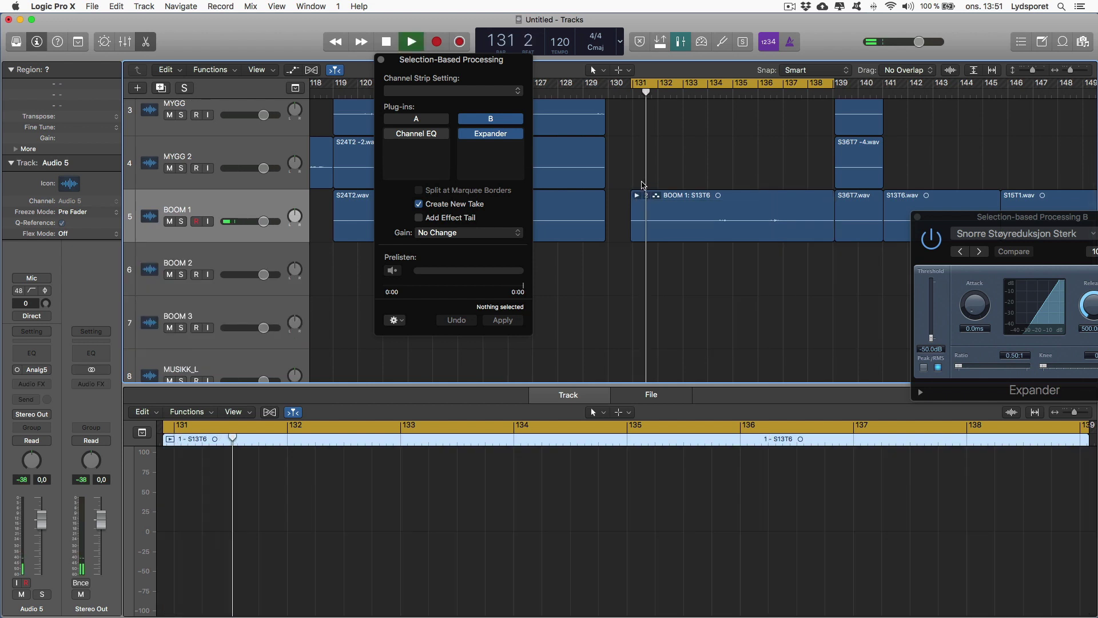
key(space)
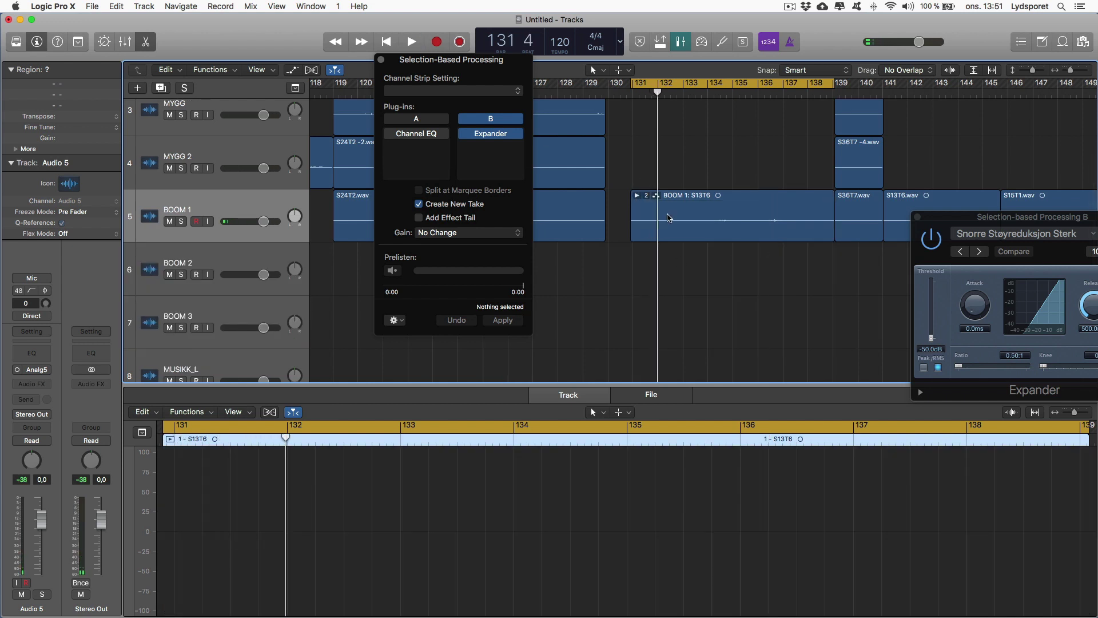
scroll(696, 194, down, 3)
scroll(686, 225, down, 2)
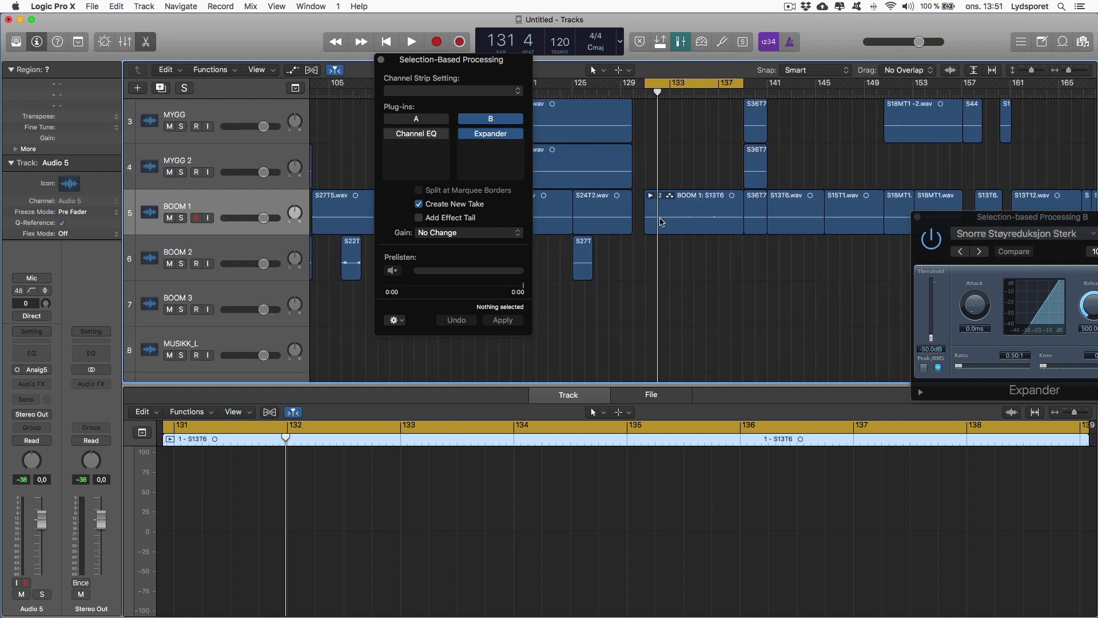
scroll(659, 223, up, 3)
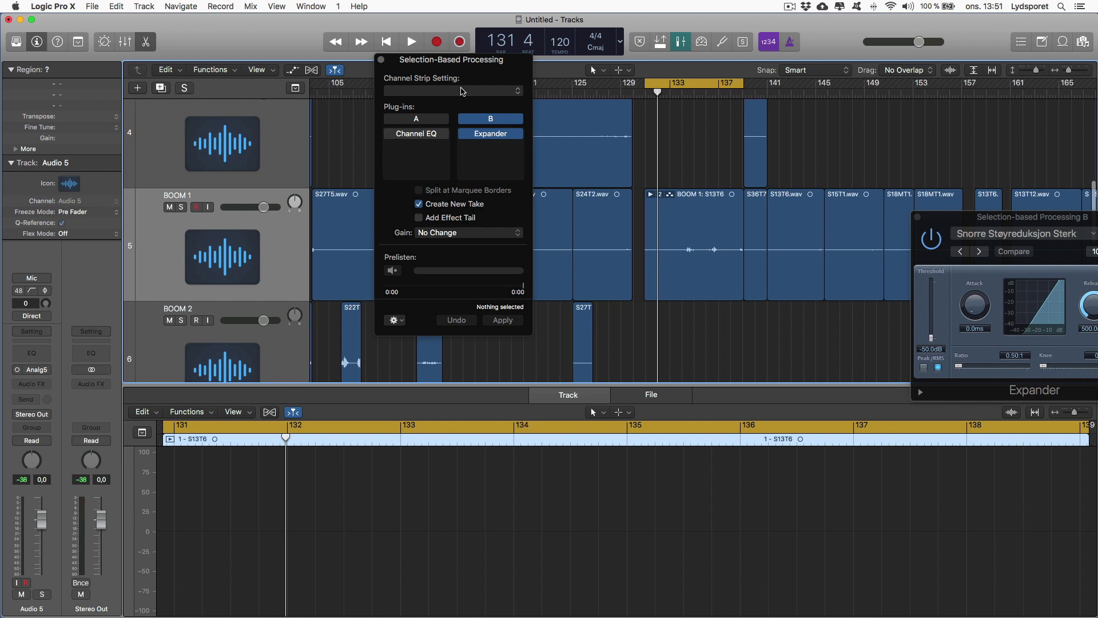
scroll(872, 225, down, 3)
scroll(872, 224, down, 2)
drag(465, 60, 860, 107)
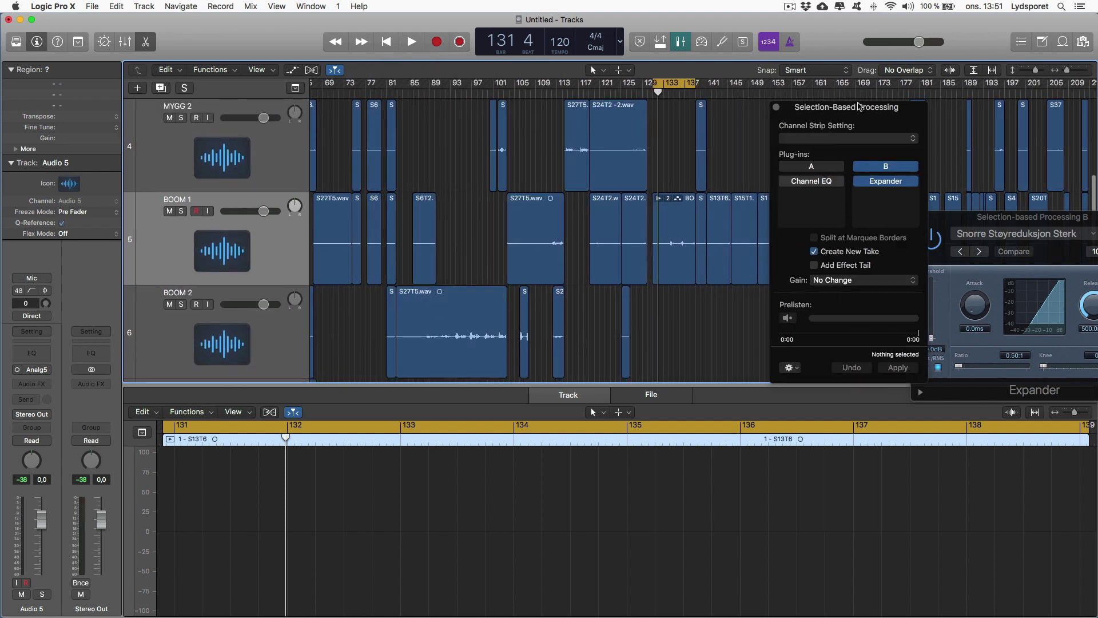
scroll(638, 180, left, 5)
click(556, 83)
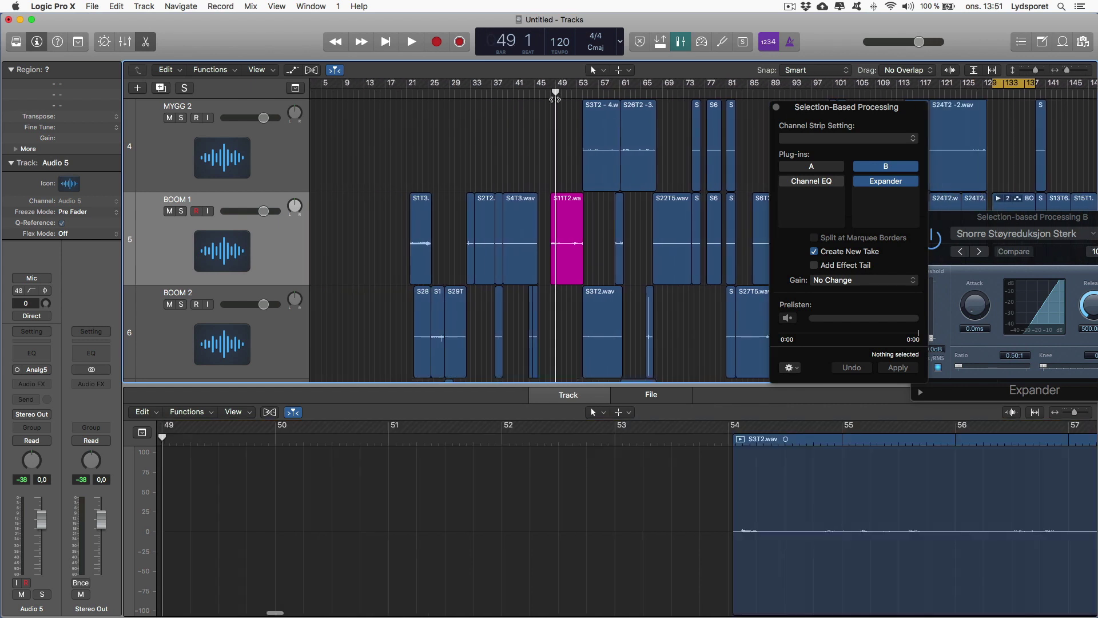
Select the magenta S11T2 region, pick chain A and activate its Channel EQ
click(558, 222)
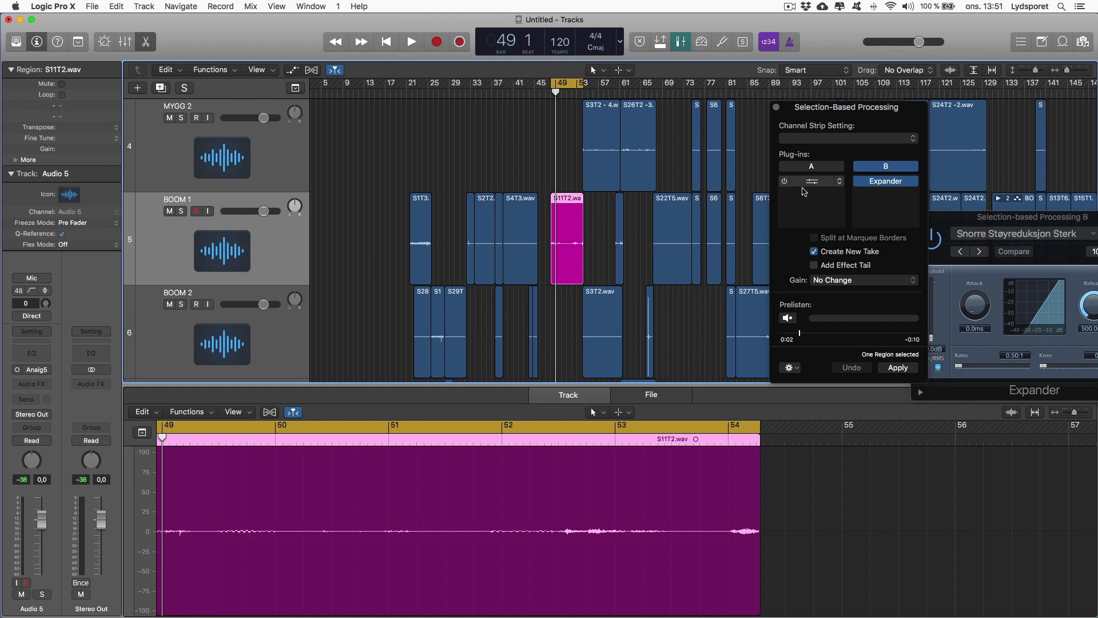
drag(800, 110, 747, 27)
click(738, 237)
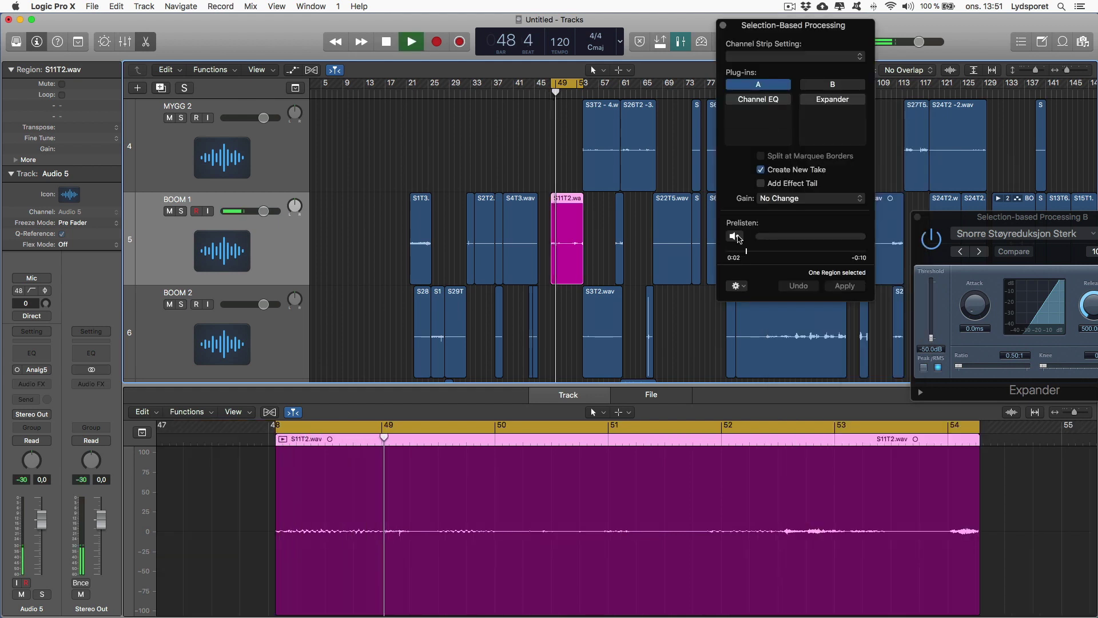
key(space)
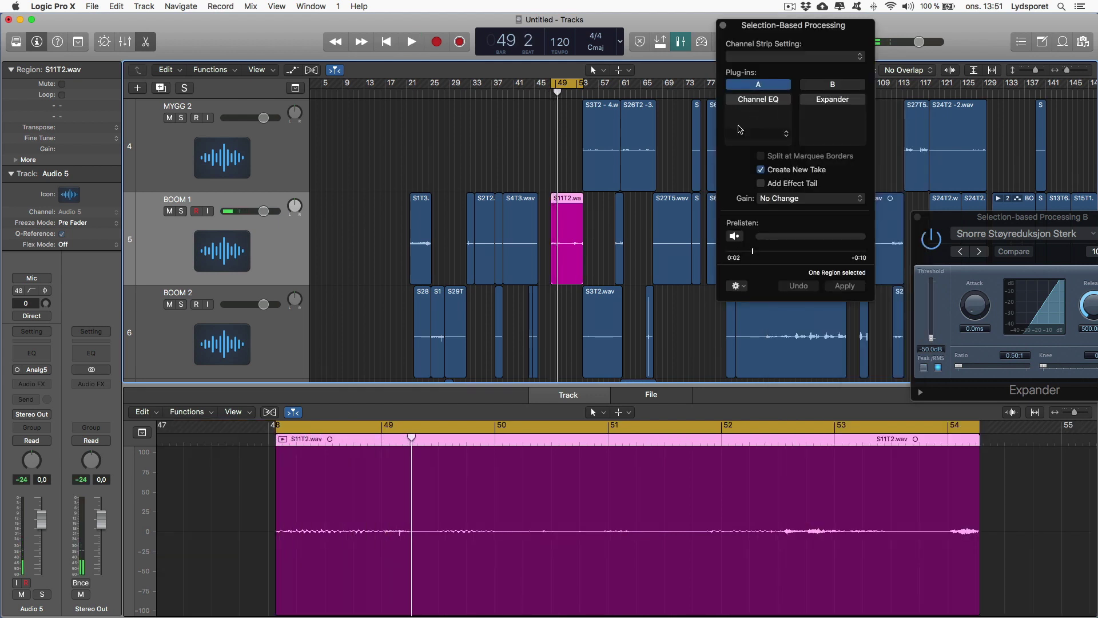
click(733, 100)
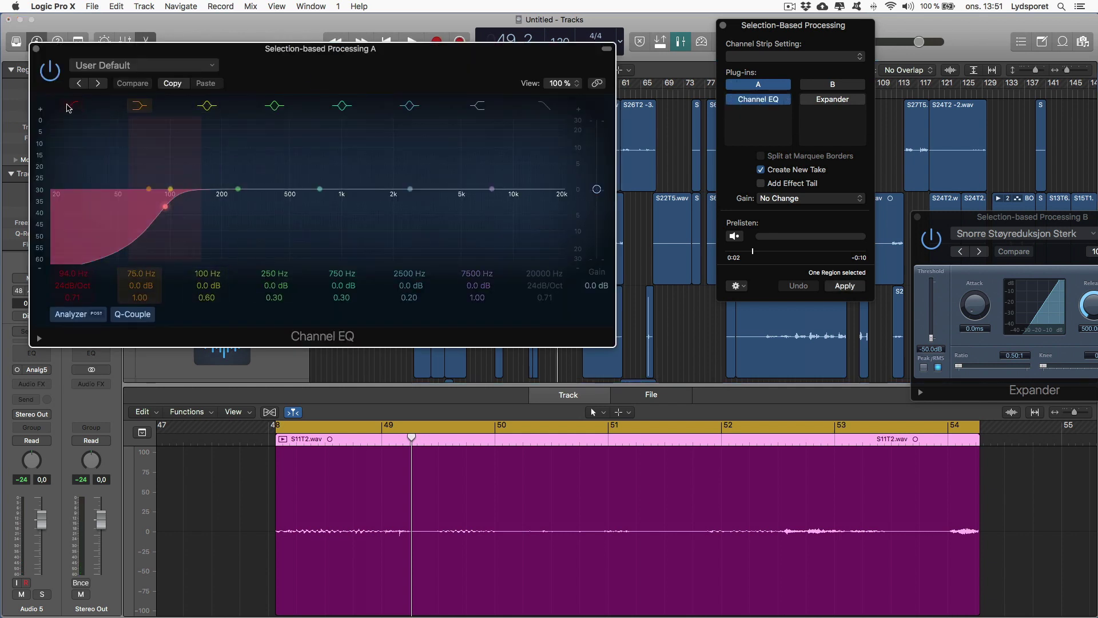
A/B the 94 Hz low cut while prelistening, render it onto S11T2 as a new take, and close the window
click(69, 110)
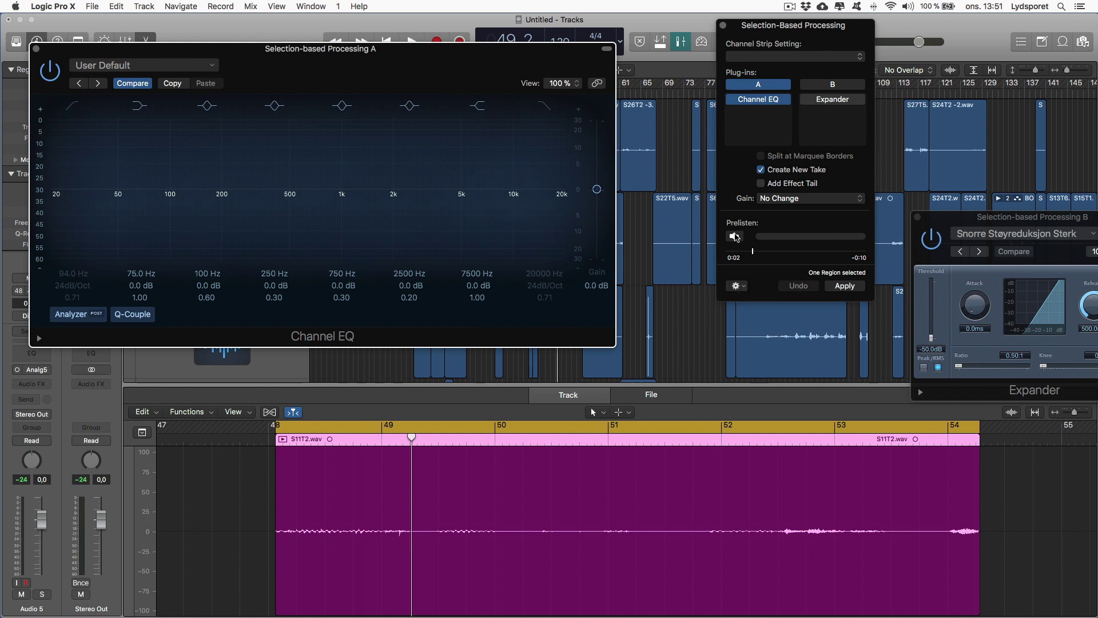
click(735, 237)
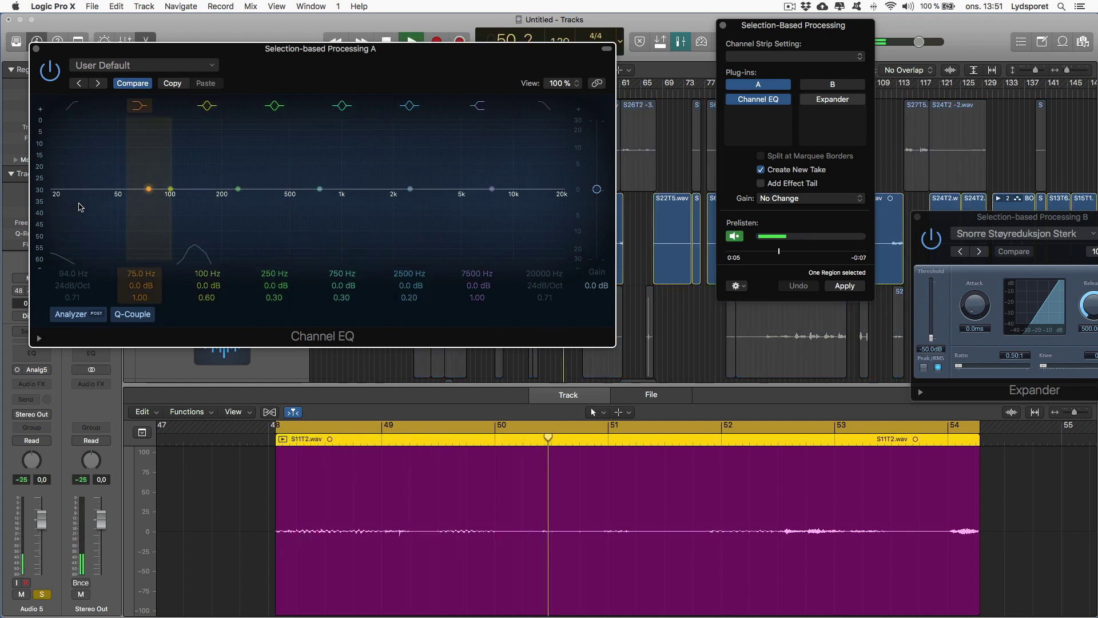
click(736, 237)
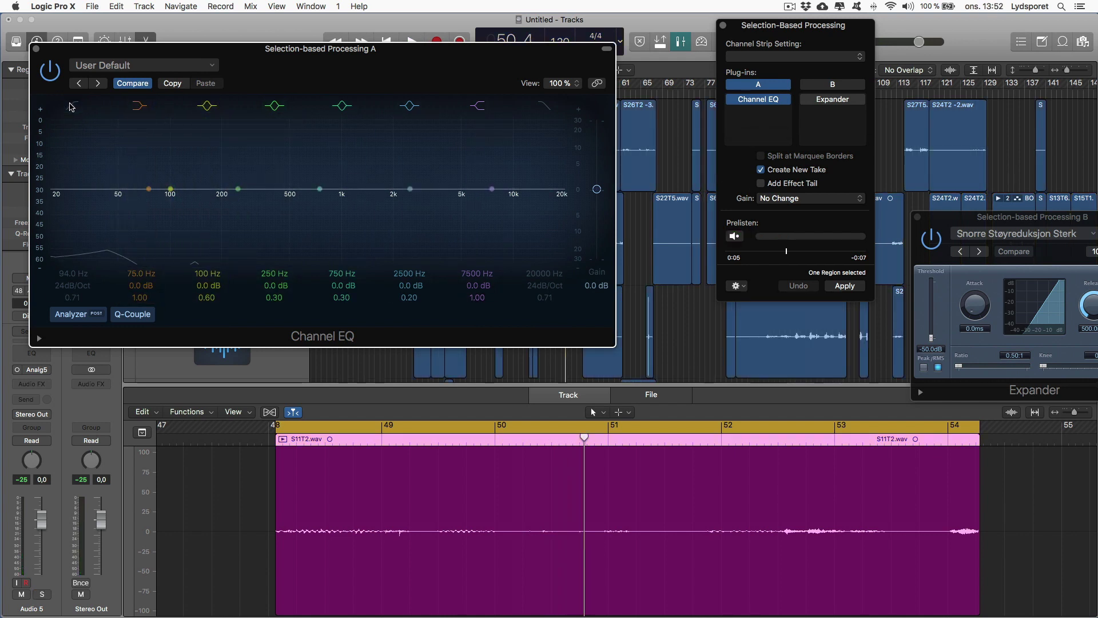
click(70, 106)
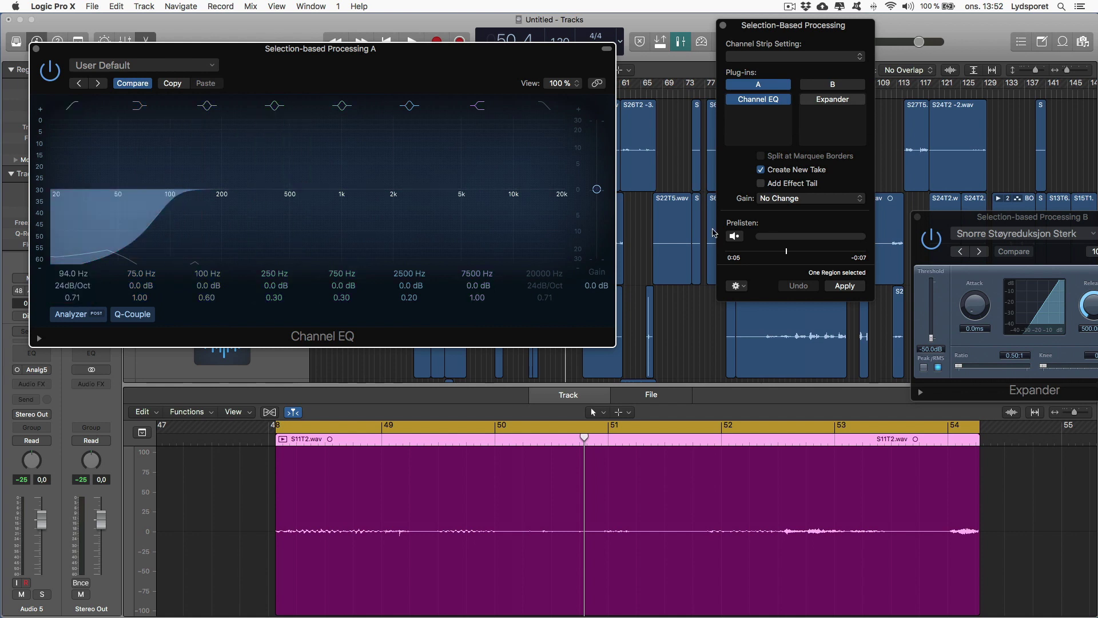
click(736, 237)
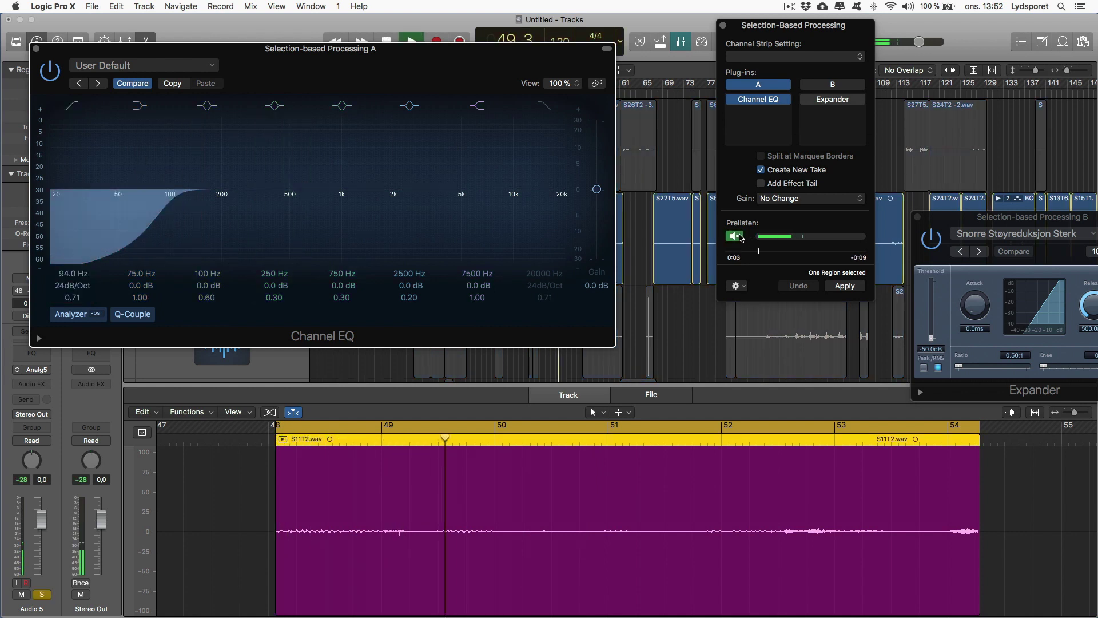
click(737, 237)
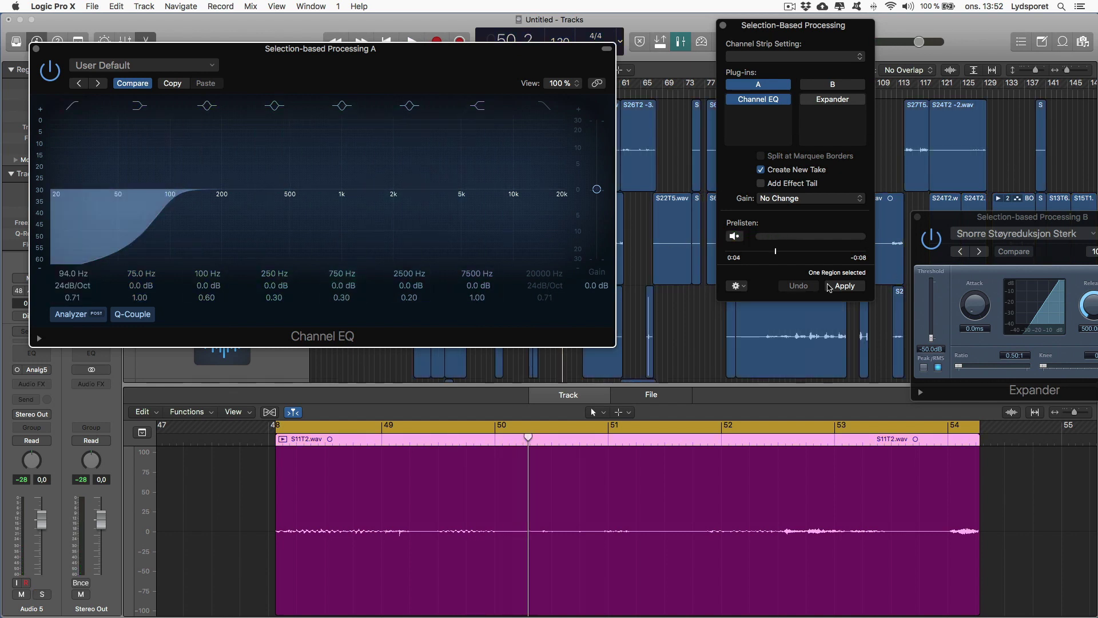
click(846, 287)
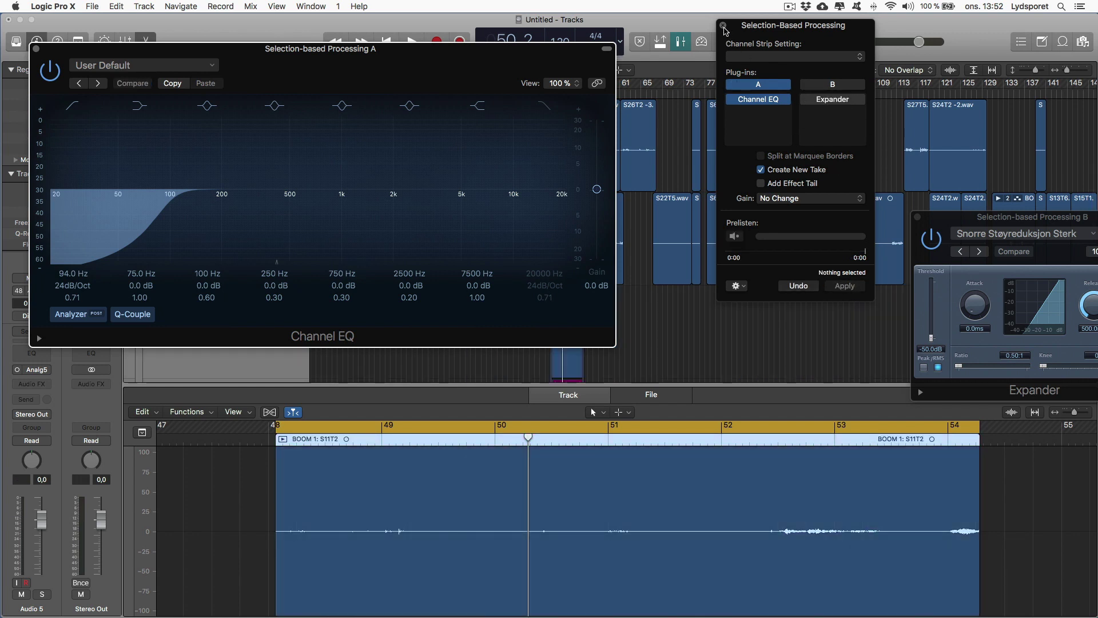
click(723, 27)
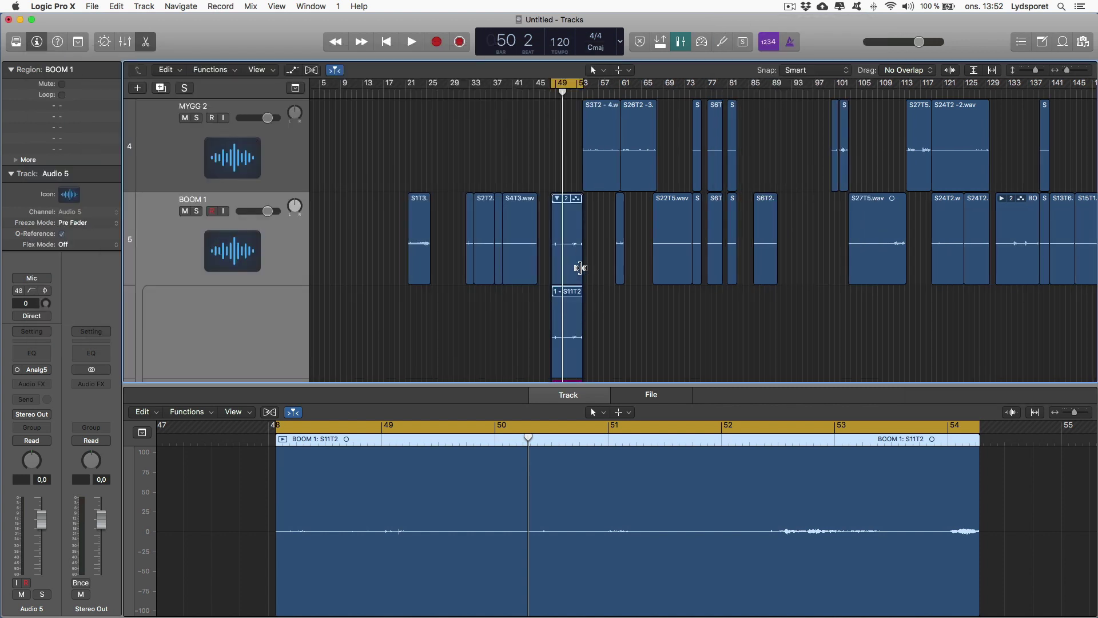
alt+scroll(588, 245, up, 3)
scroll(569, 217, down, 3)
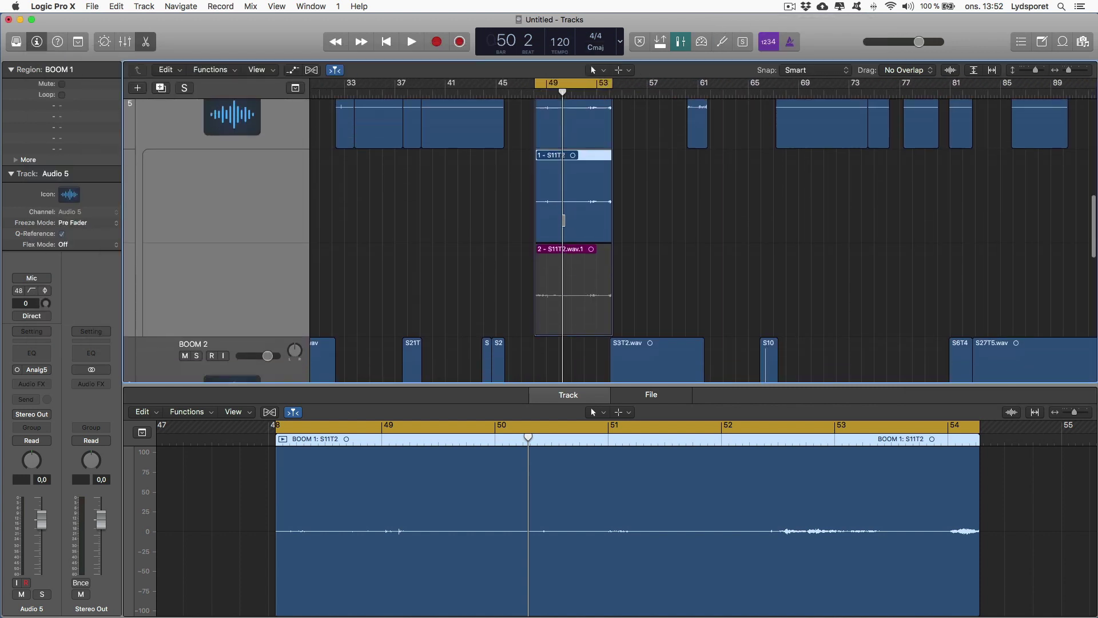
alt+scroll(574, 270, up, 3)
alt+scroll(575, 269, up, 2)
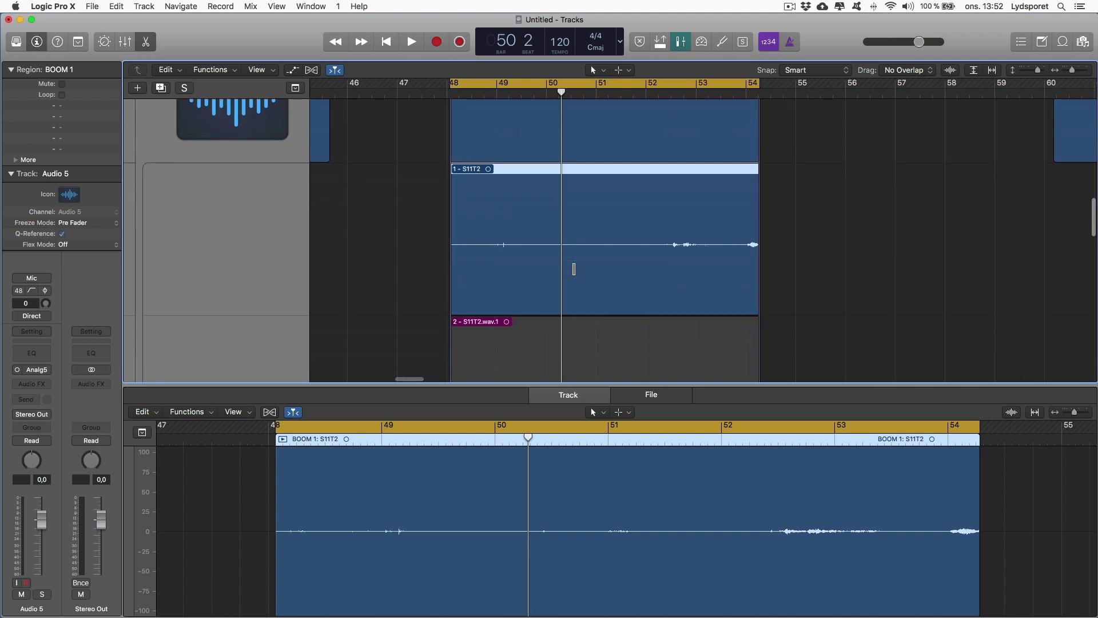
alt+scroll(487, 237, up, 2)
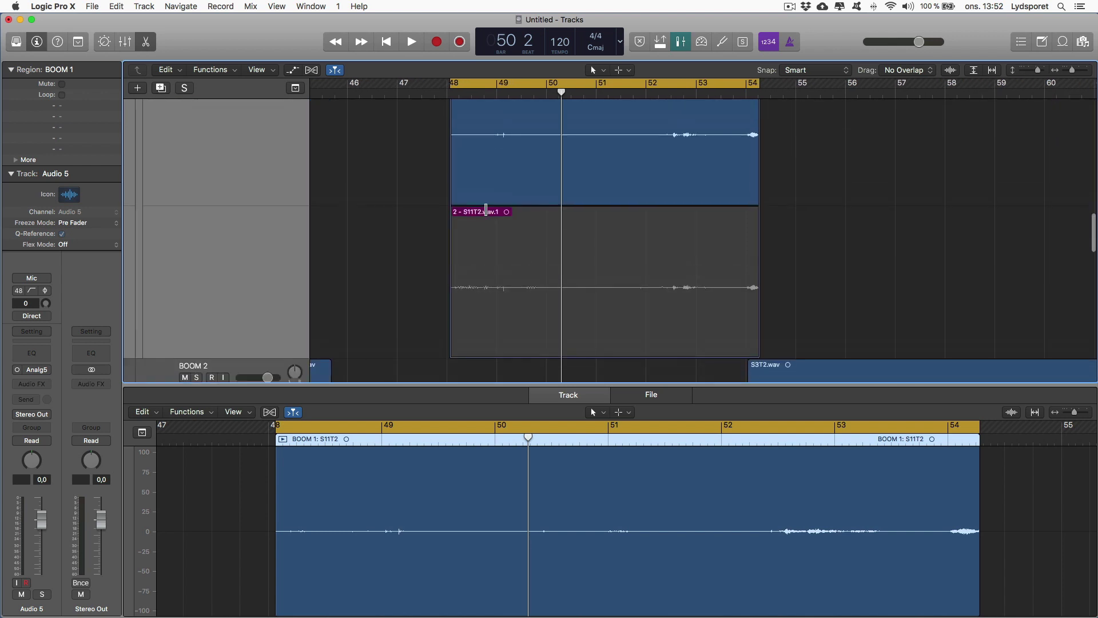
key(space)
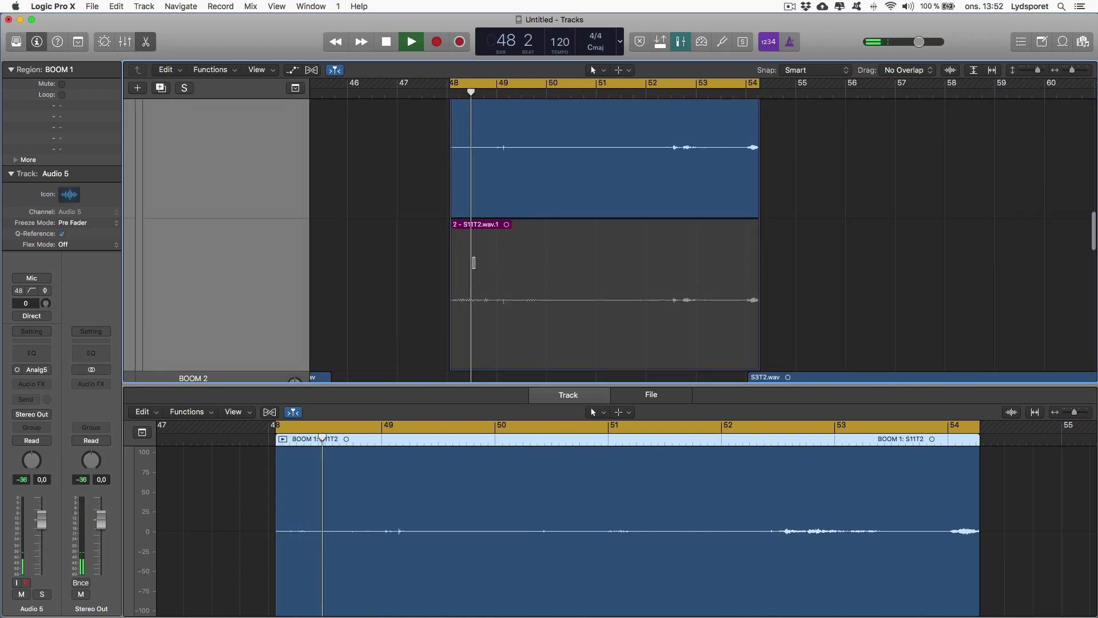
click(474, 258)
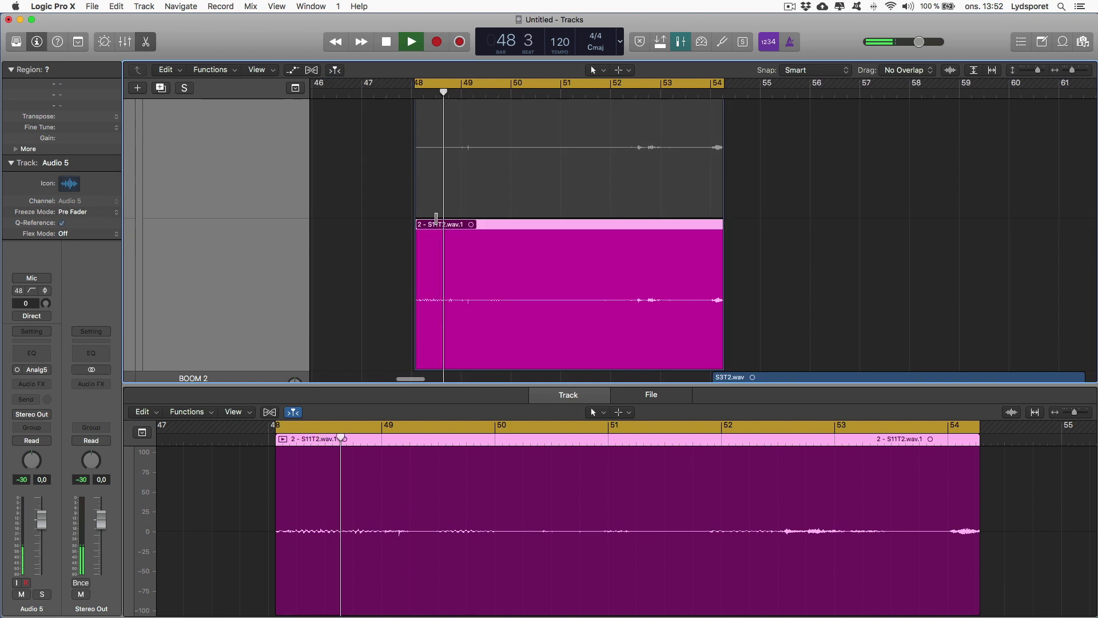
click(434, 183)
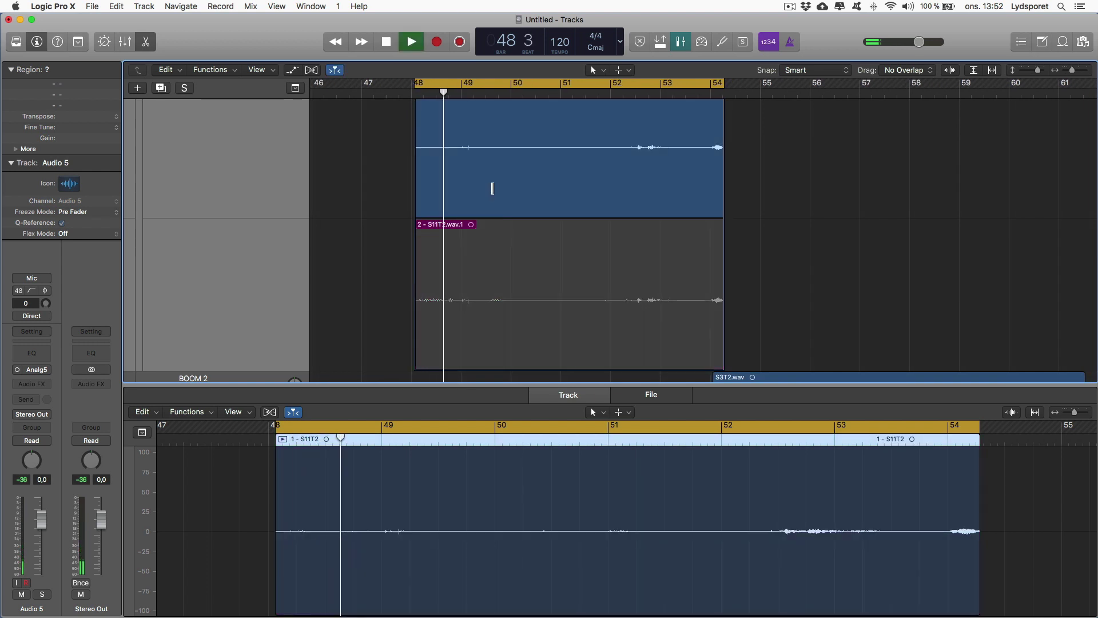
alt+scroll(491, 190, down, 3)
Stop playback, collapse the S11T2 take folder and select the processed BOOM 1 region
key(space)
alt+scroll(491, 190, down, 5)
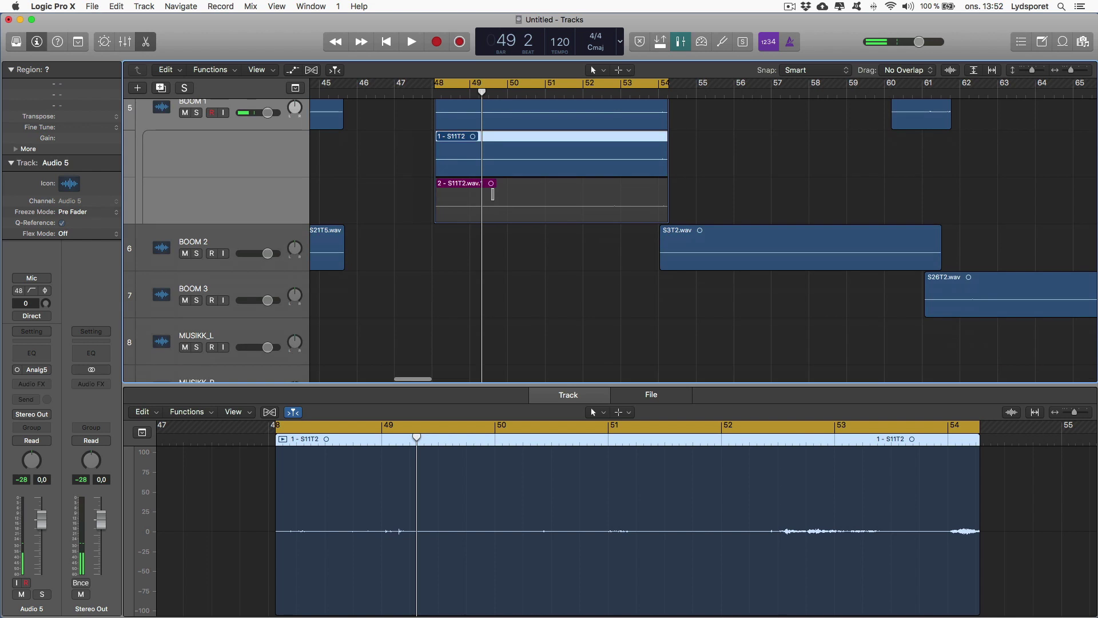
scroll(491, 201, up, 1)
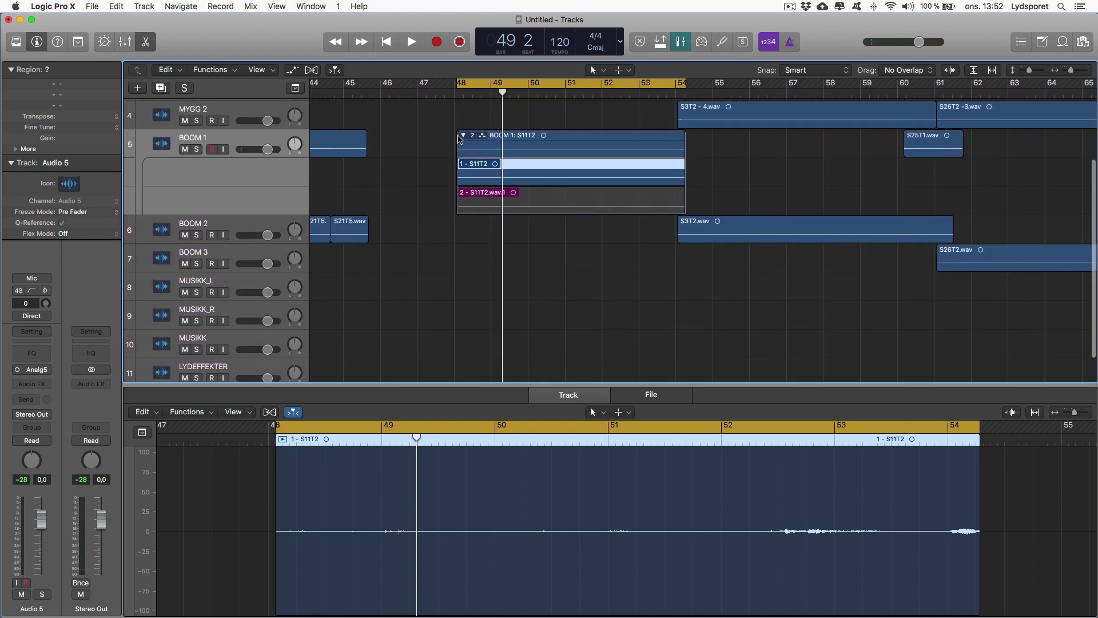
click(464, 134)
alt+scroll(541, 157, down, 3)
alt+scroll(558, 160, up, 2)
alt+scroll(643, 152, up, 2)
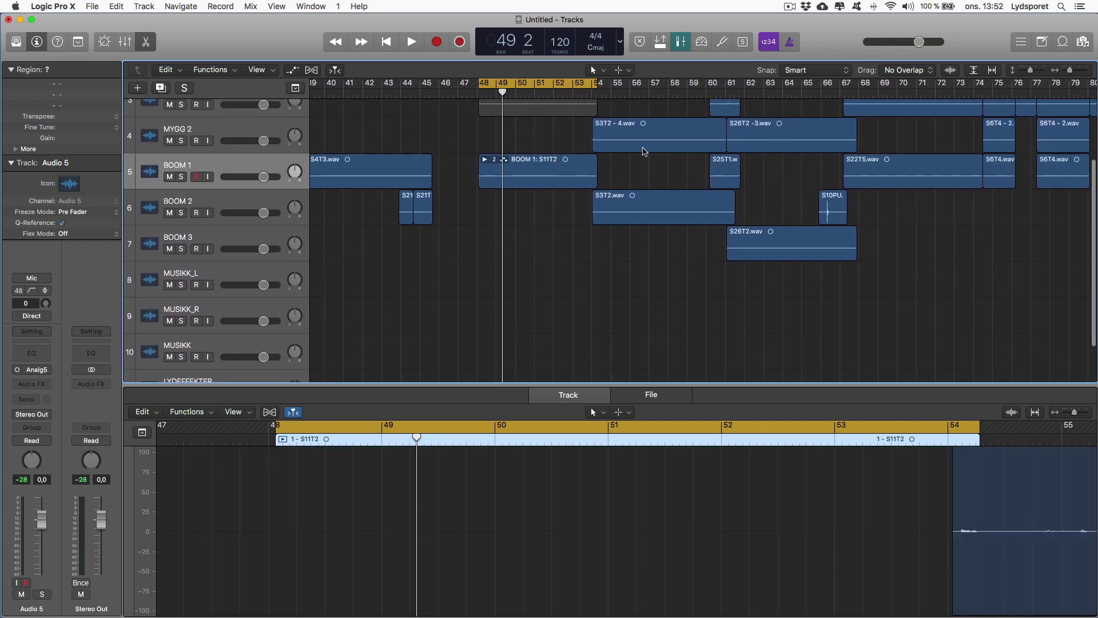
alt+scroll(621, 164, down, 2)
alt+scroll(584, 153, down, 2)
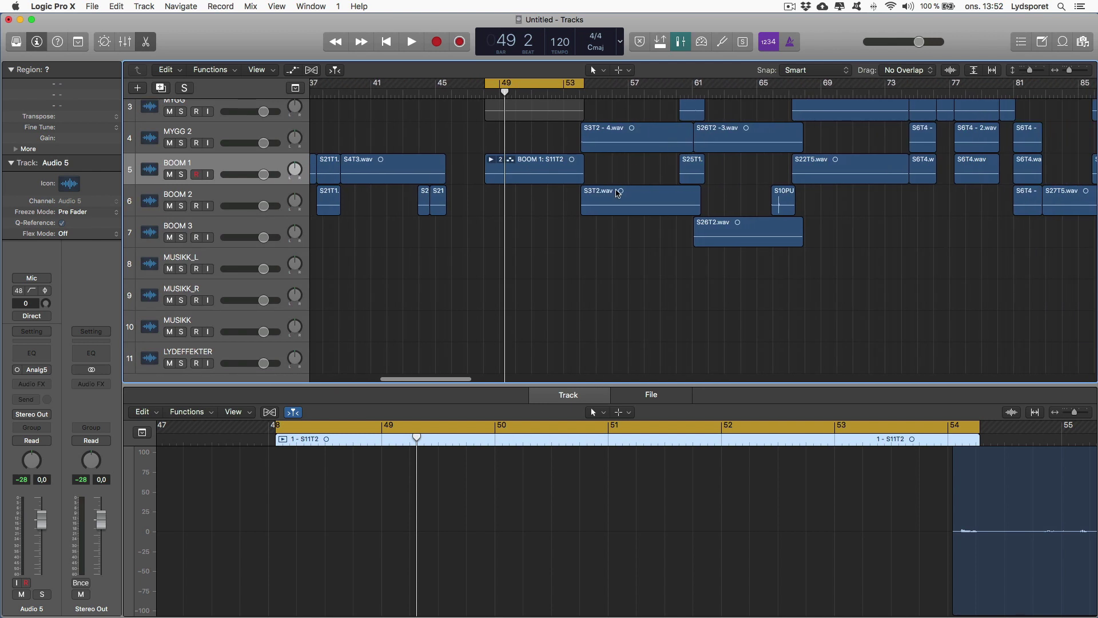
alt+scroll(616, 192, down, 5)
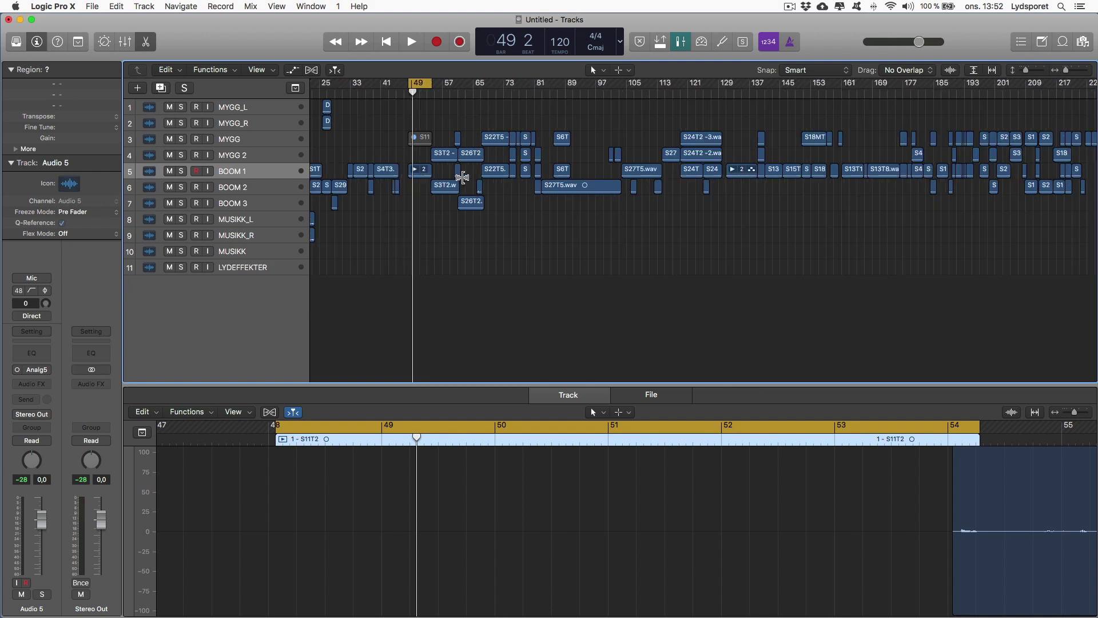
ctrl+alt+click(458, 177)
click(440, 208)
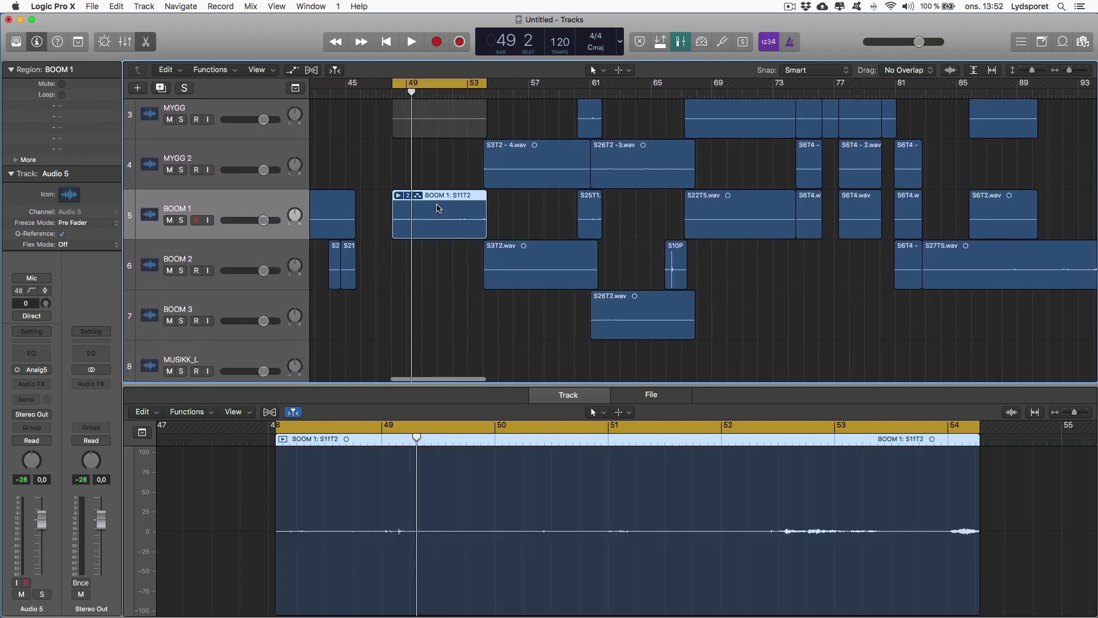
ctrl+alt+click(375, 261)
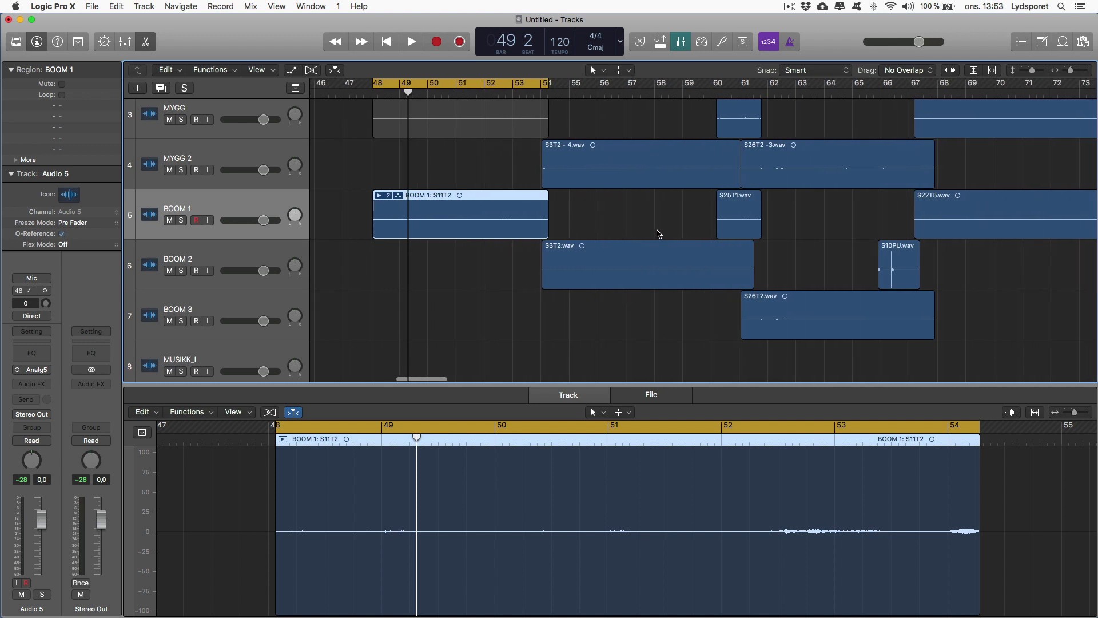
Select the short S25T1 region and process it through the EQ and Expander into a new take (alt+X)
key(Right)
ctrl+alt+click(658, 232)
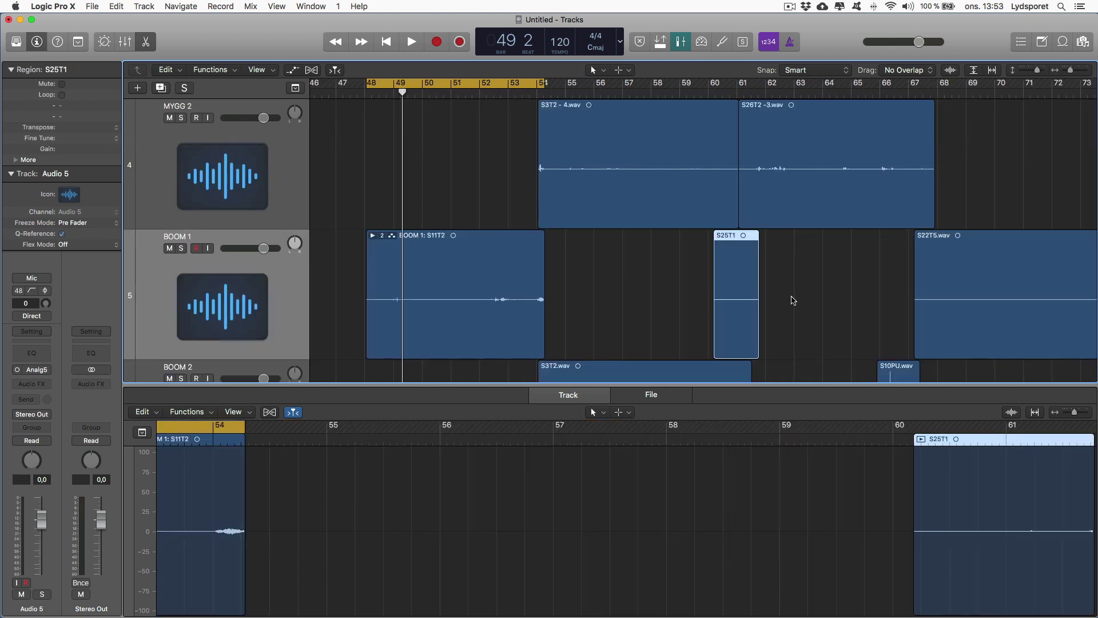
click(792, 300)
click(741, 273)
click(196, 418)
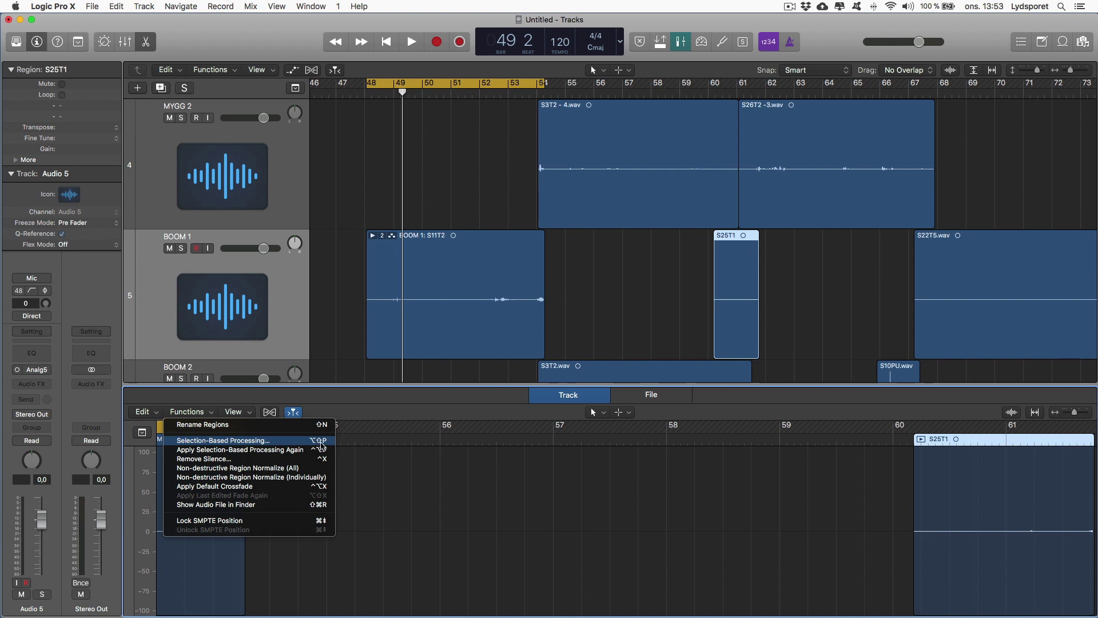
click(644, 283)
click(776, 267)
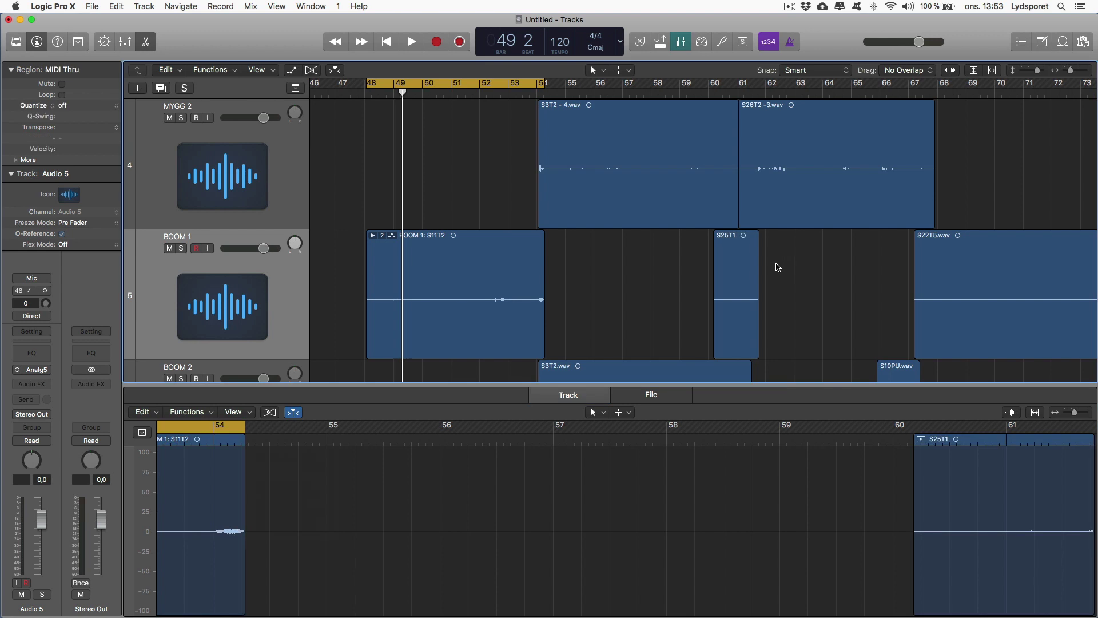
click(745, 264)
key(alt+x)
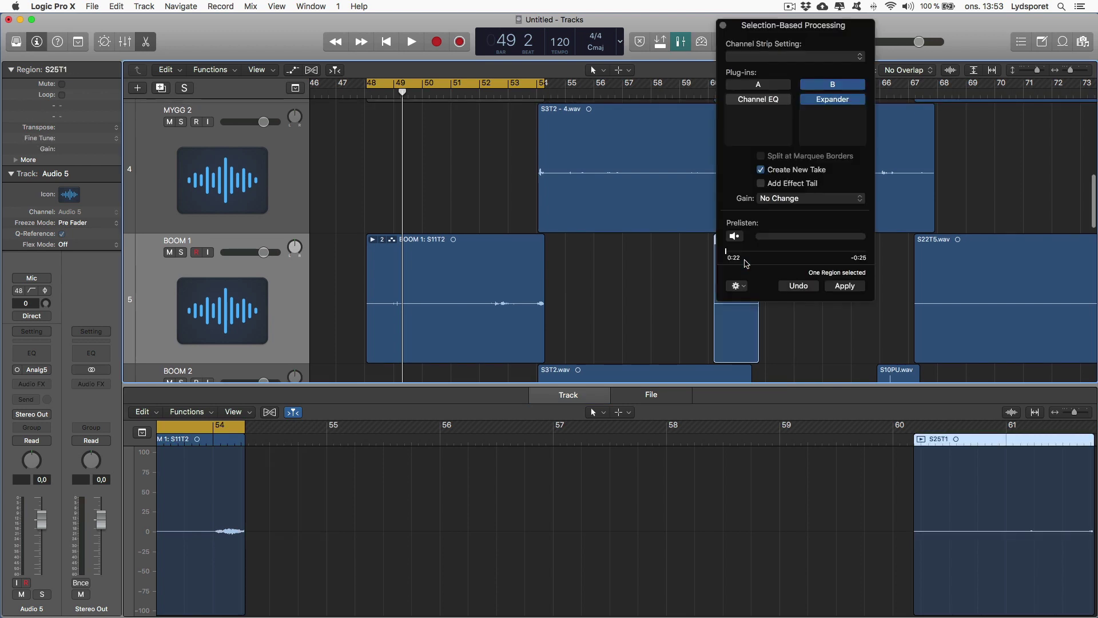
click(841, 288)
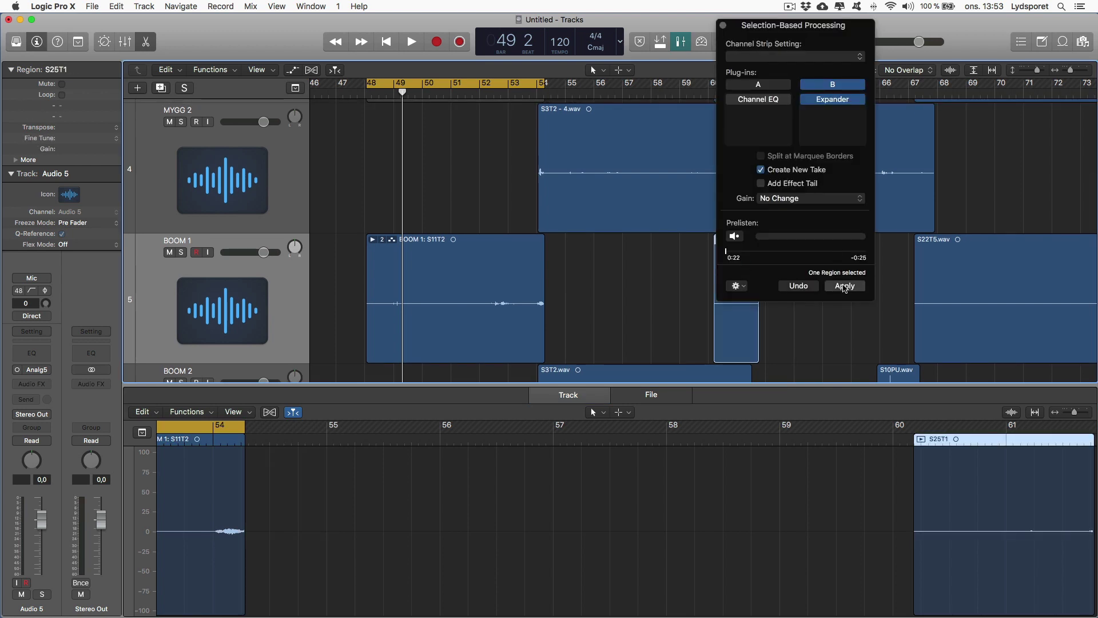
Repeat for S22T5 and S6T4, processing each into a new take
click(661, 217)
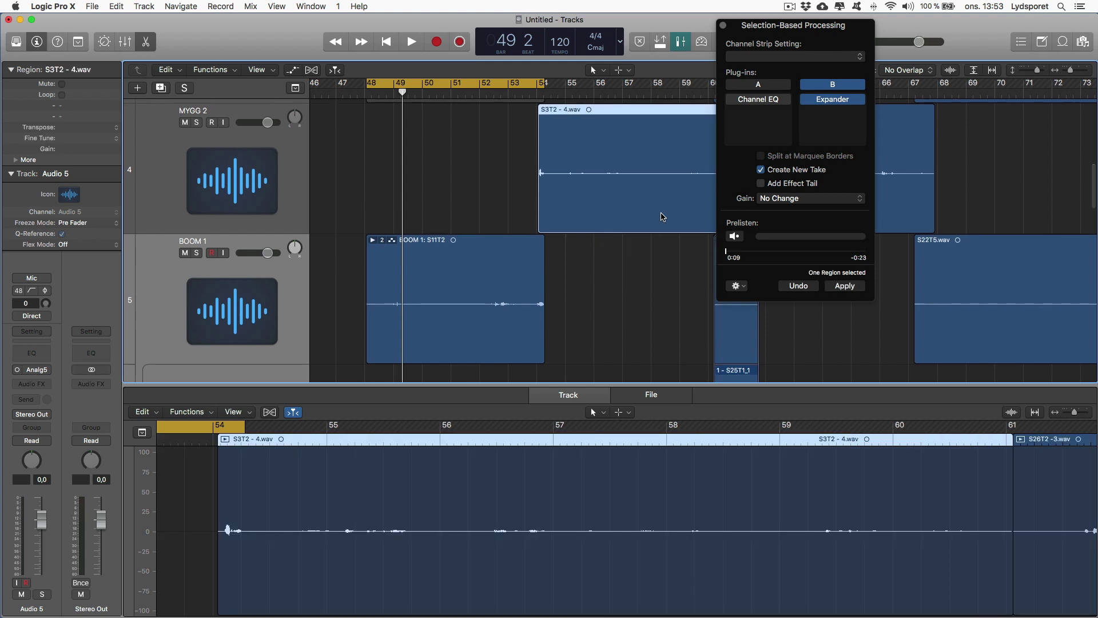
key(alt+x)
key(alt+x)
click(840, 288)
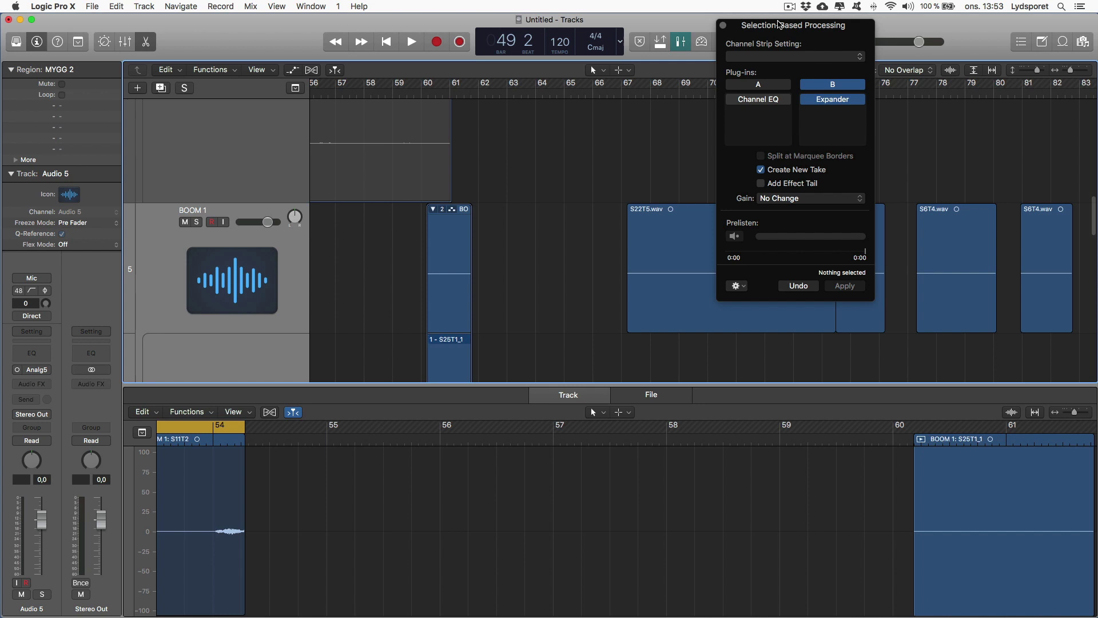
drag(777, 31, 408, 51)
click(730, 234)
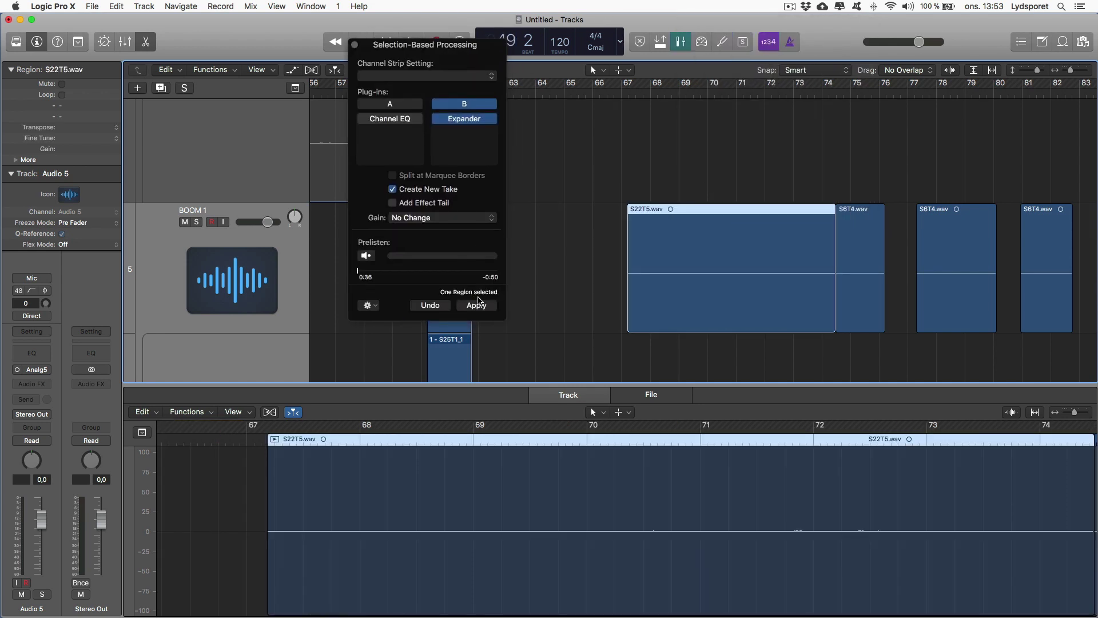
key(Return)
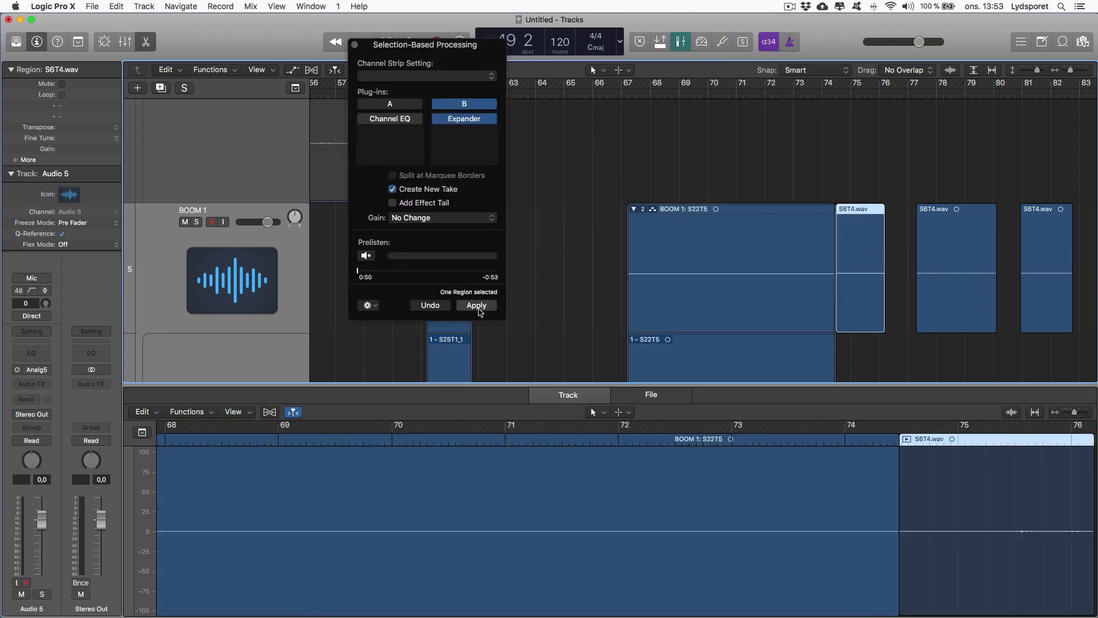
click(477, 307)
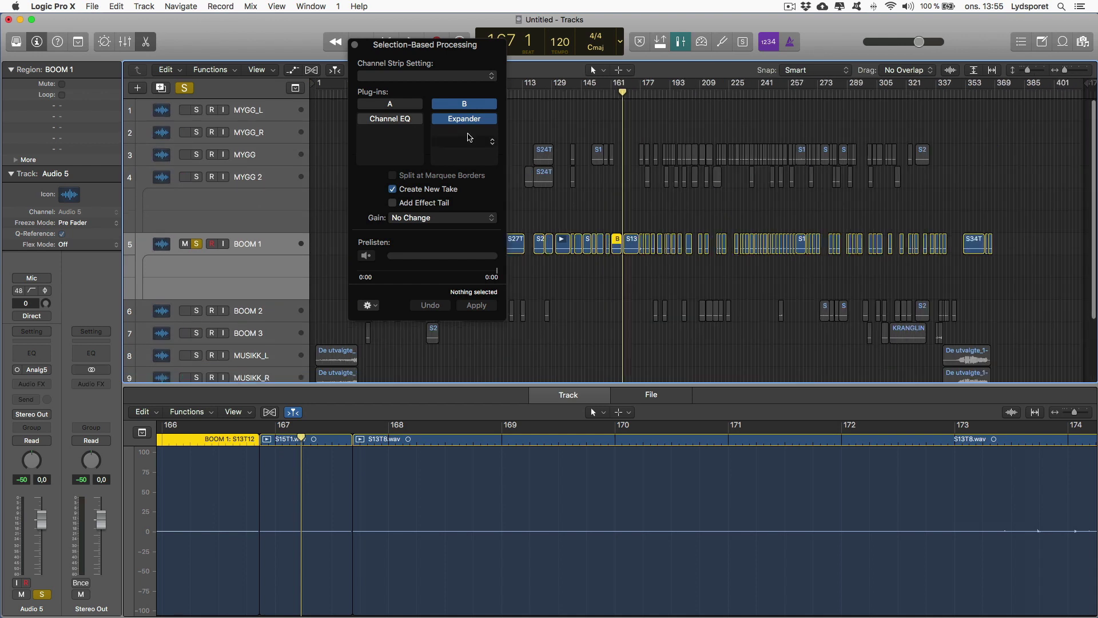
Close the processing window, shrink track heights to show all tracks, and select the BOOM 2 regions
click(355, 44)
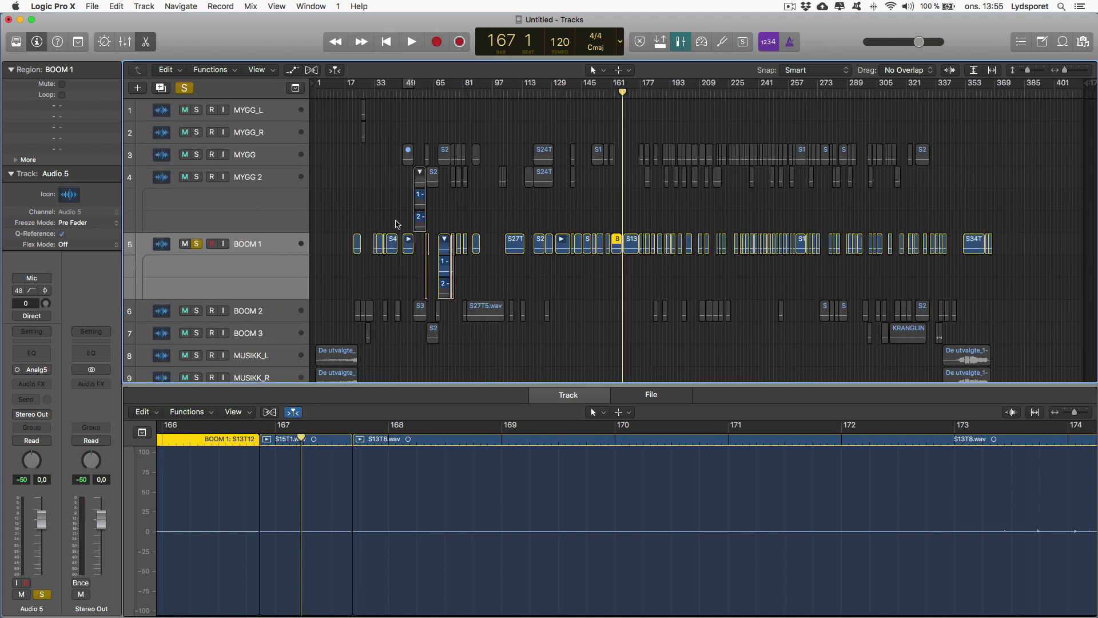
key(super+Up)
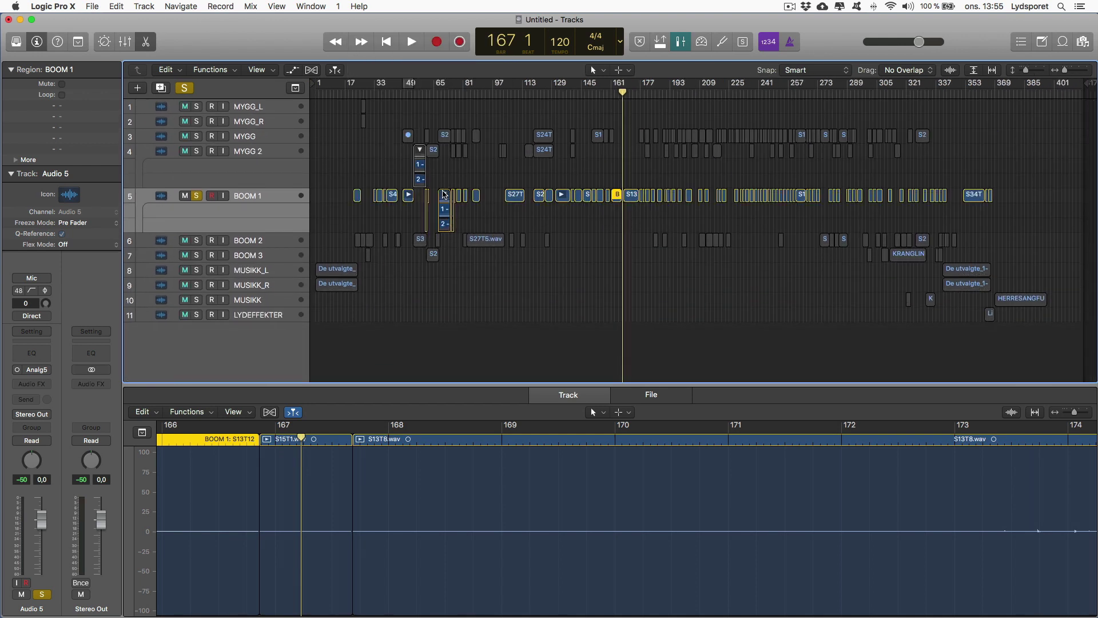
click(292, 169)
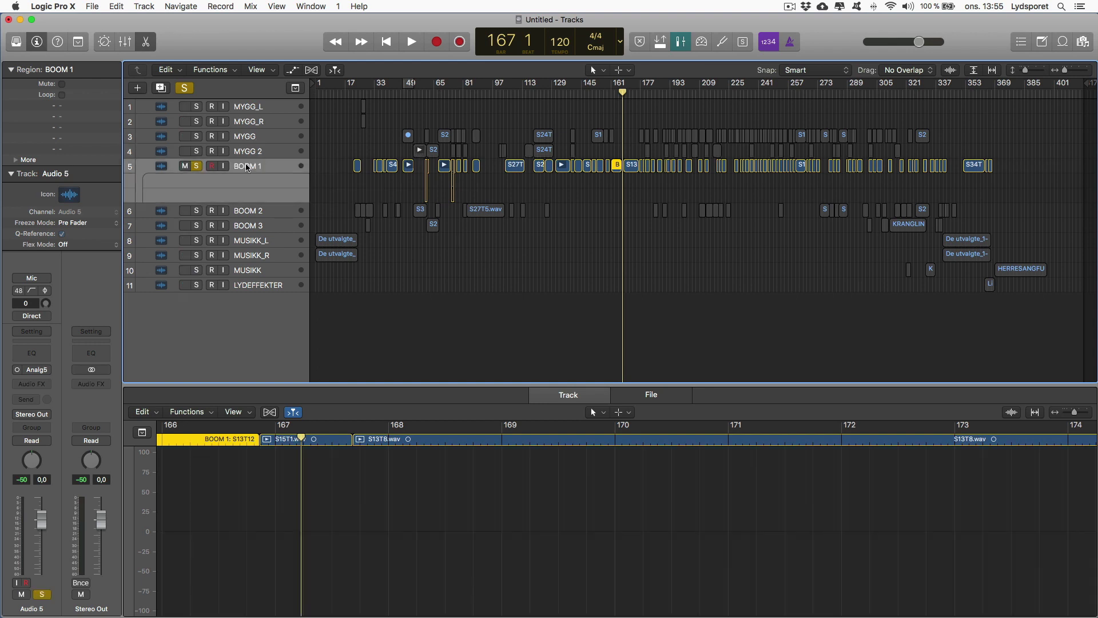
key(super+Up)
key(super+Up)
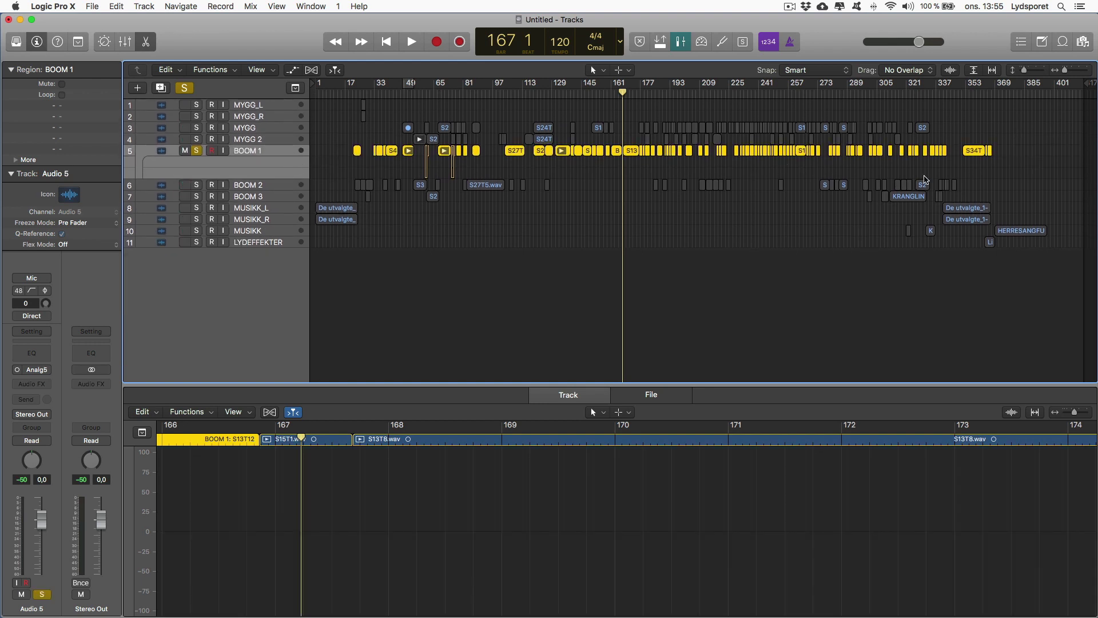
key(super+Up)
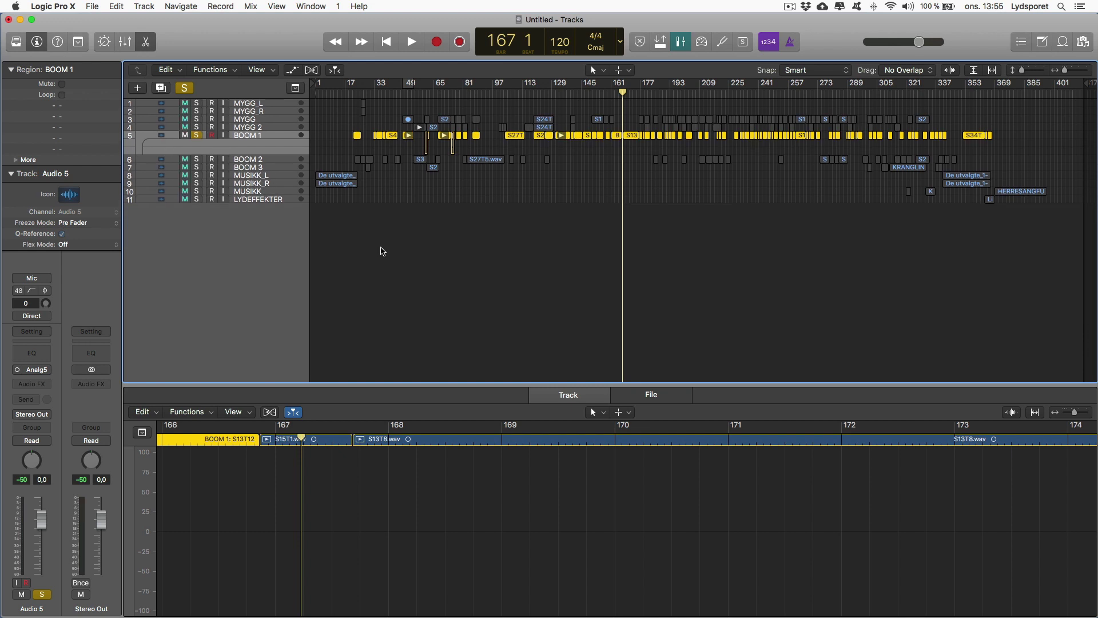
click(255, 161)
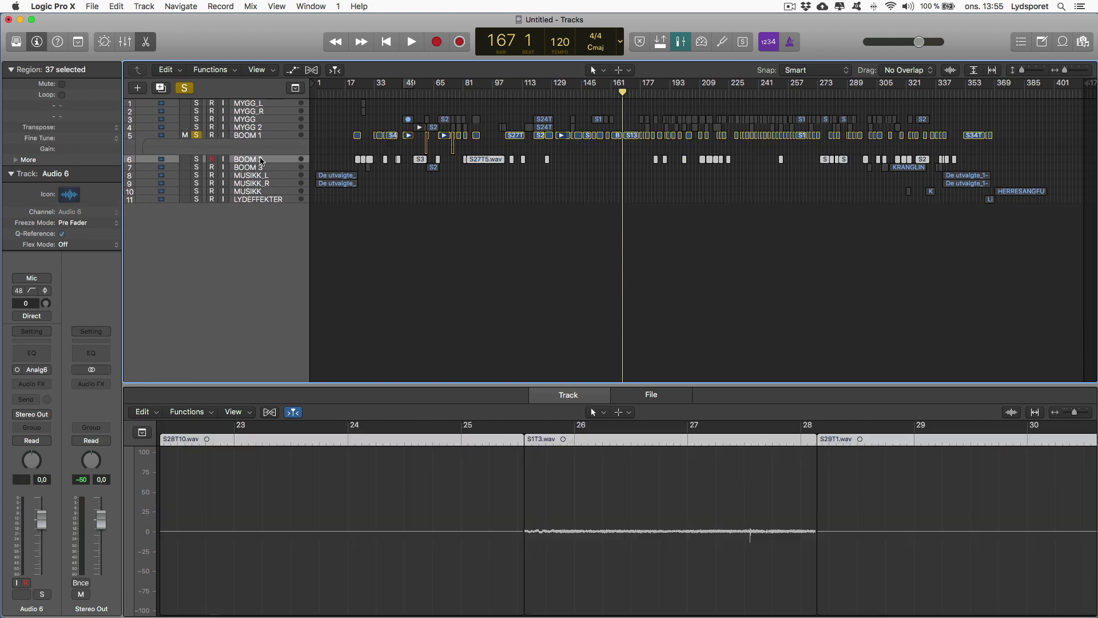
Insert iZotope RX 5 Dialogue De-noise (mono) on BOOM 1 and switch it to Manual mode
click(249, 136)
click(32, 384)
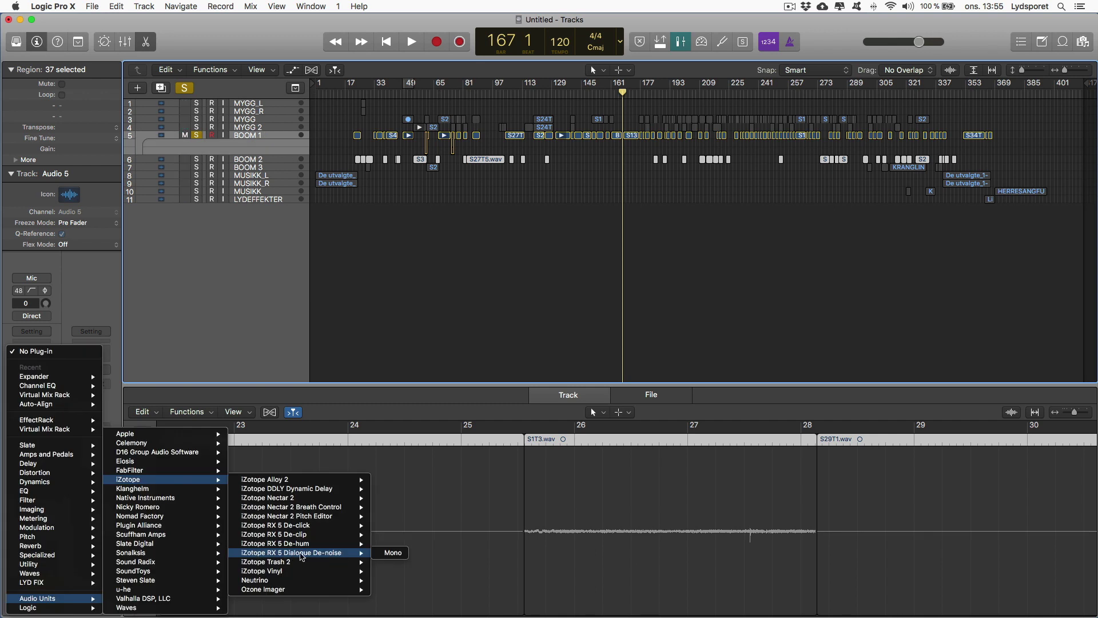
click(381, 553)
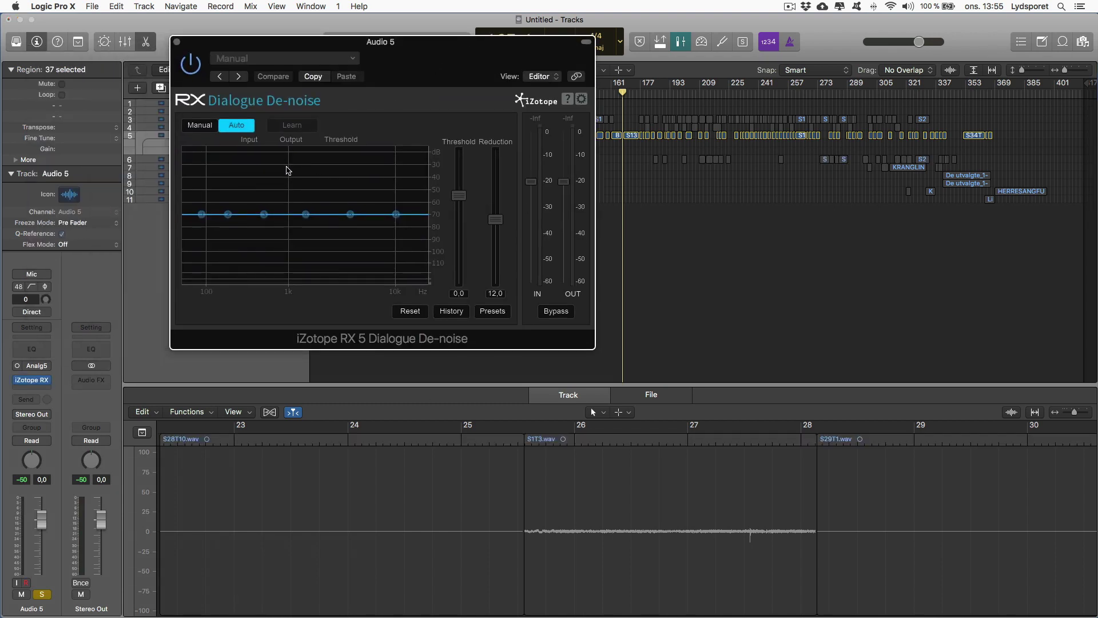
drag(392, 75, 292, 86)
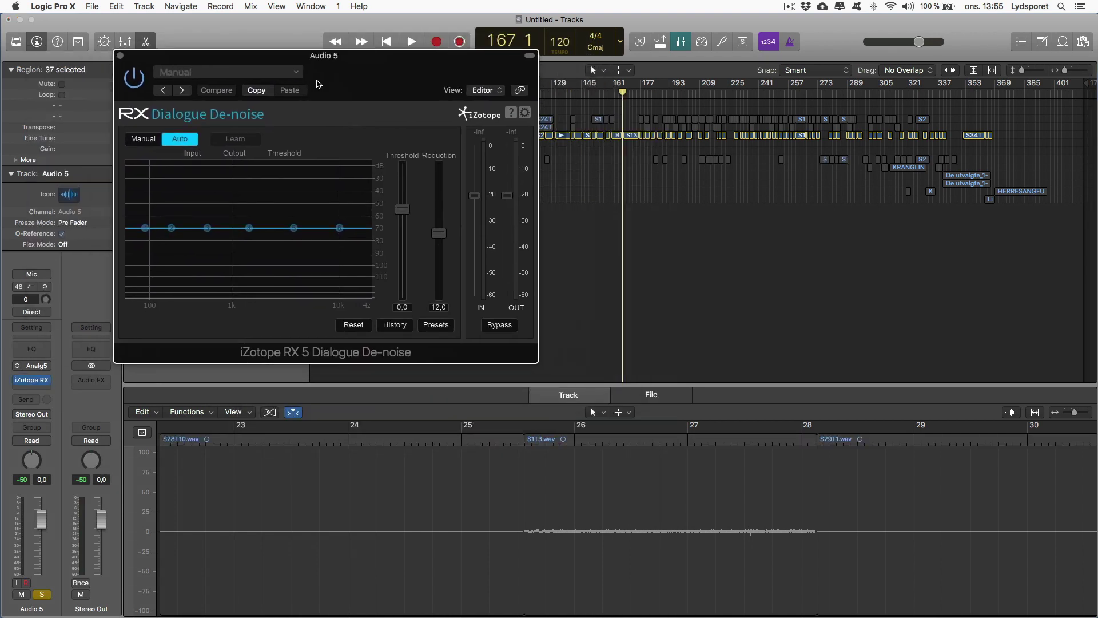
click(105, 140)
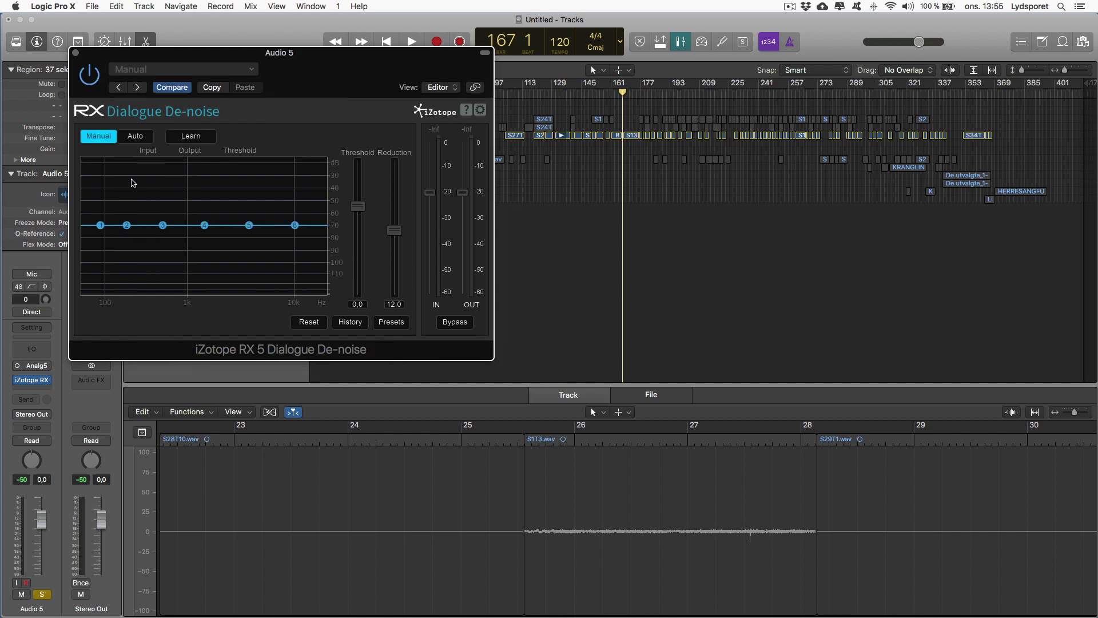
scroll(655, 117, up, 5)
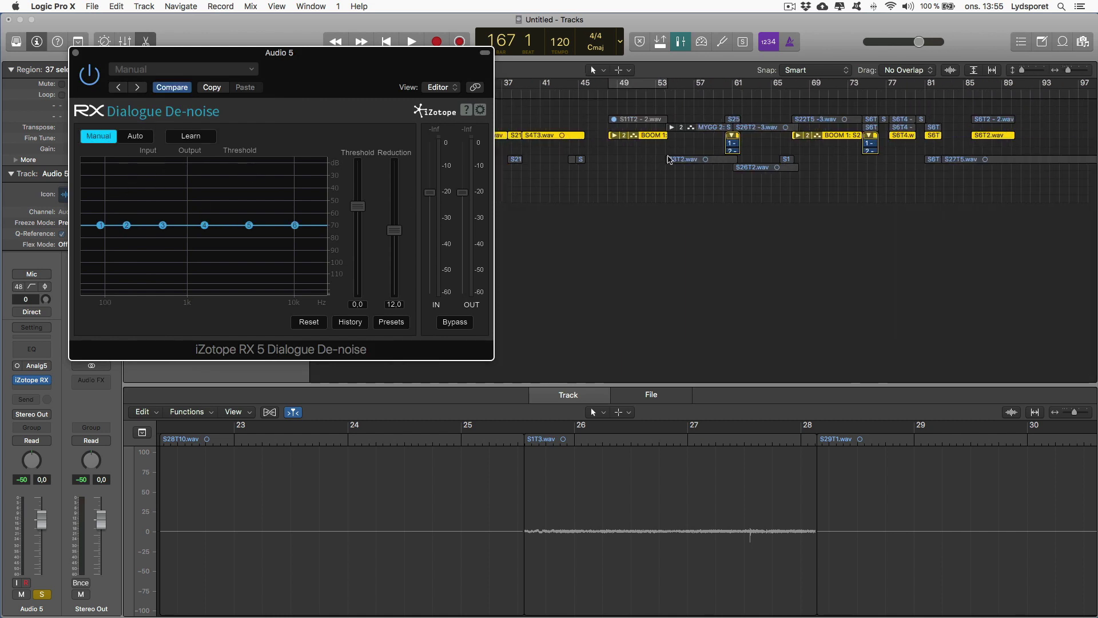
Learn the background noise profile by playing dialogue near bar 103 with Learn enabled
click(587, 90)
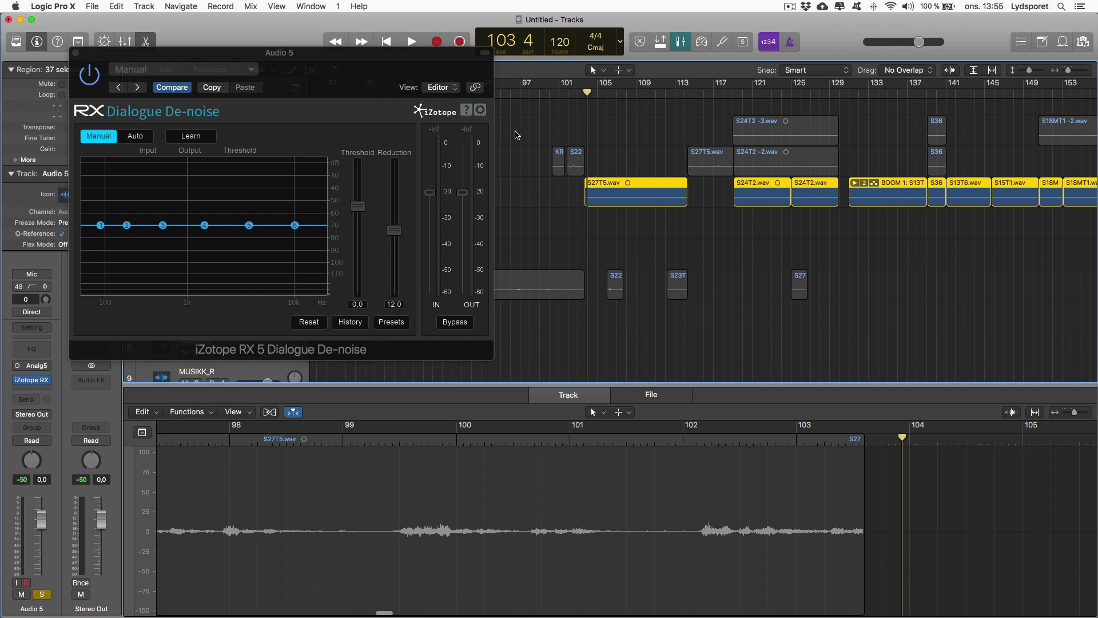
click(194, 138)
key(space)
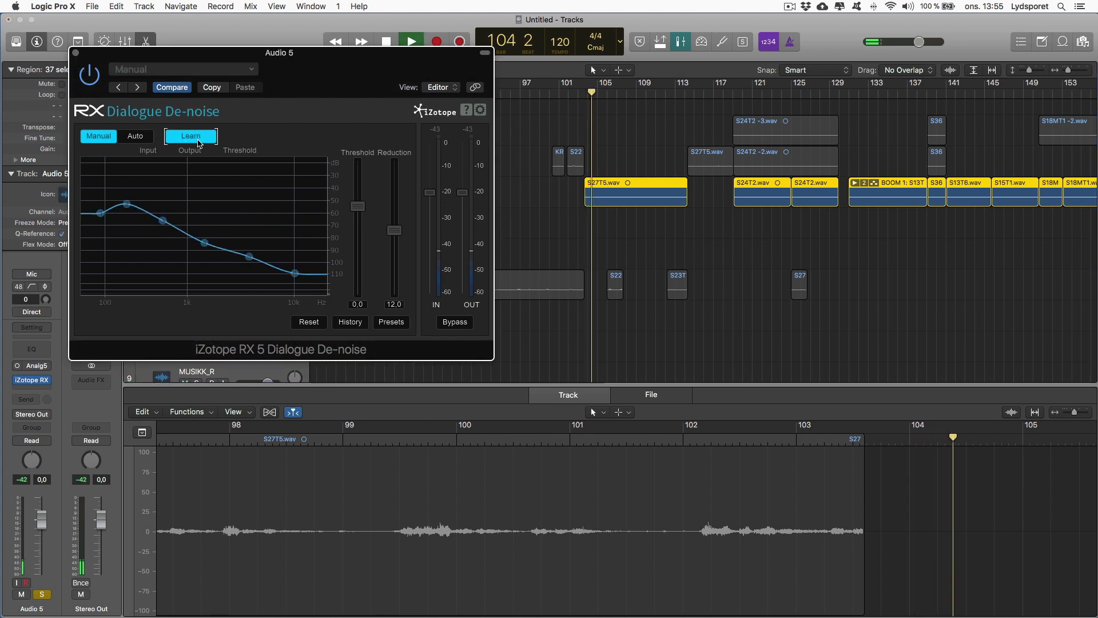
click(194, 138)
key(space)
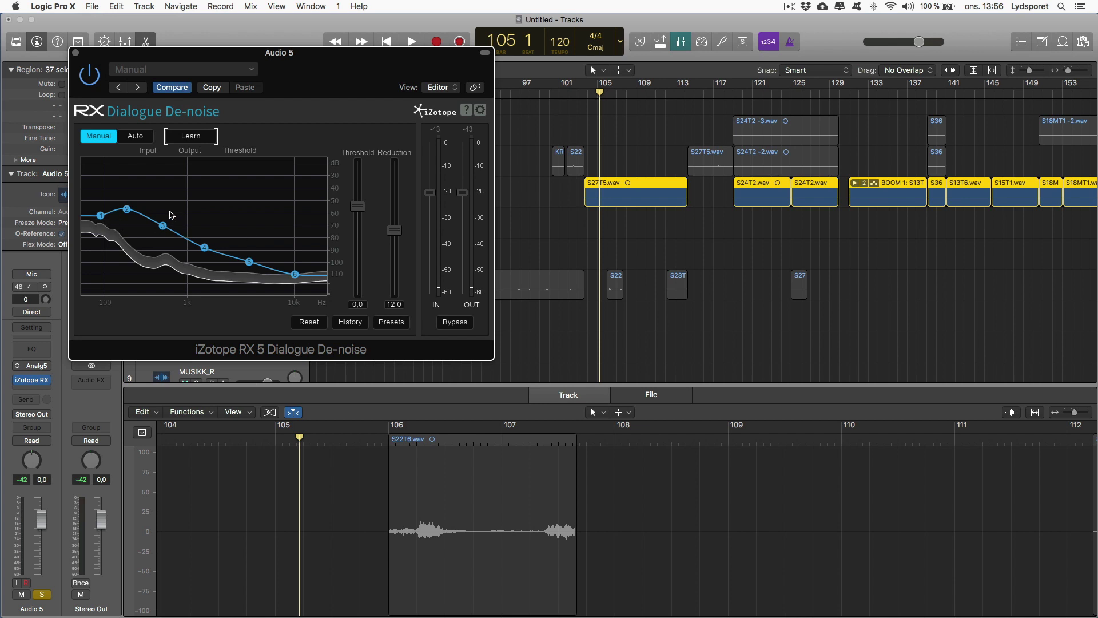
Reshape the threshold curve by adjusting points 2 and 4, then close the de-noiser editor
drag(126, 210, 126, 211)
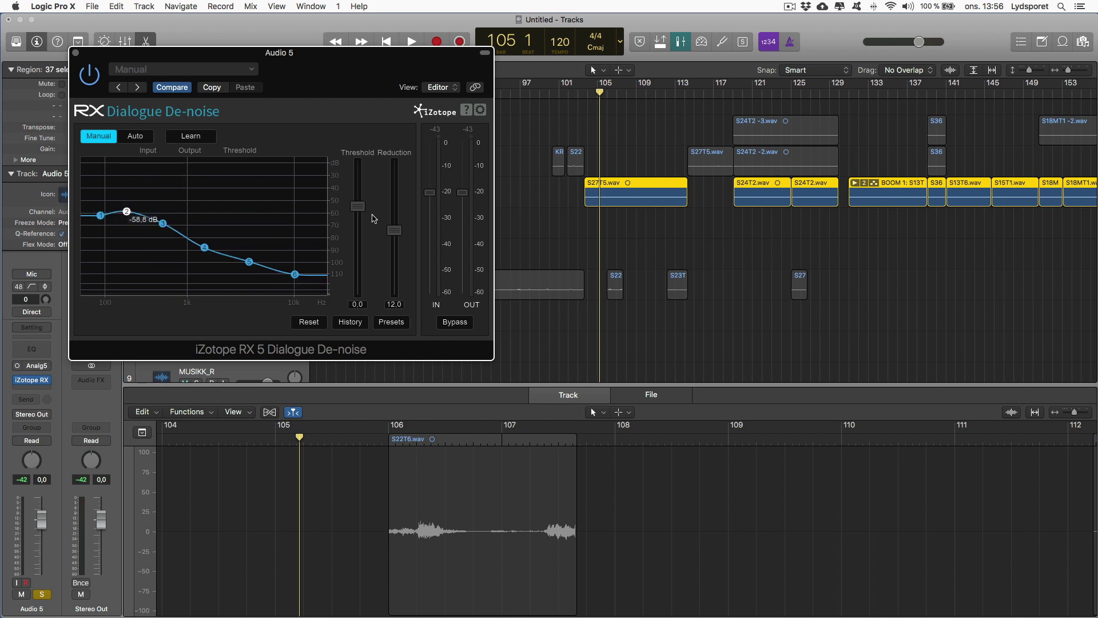
drag(205, 247, 249, 260)
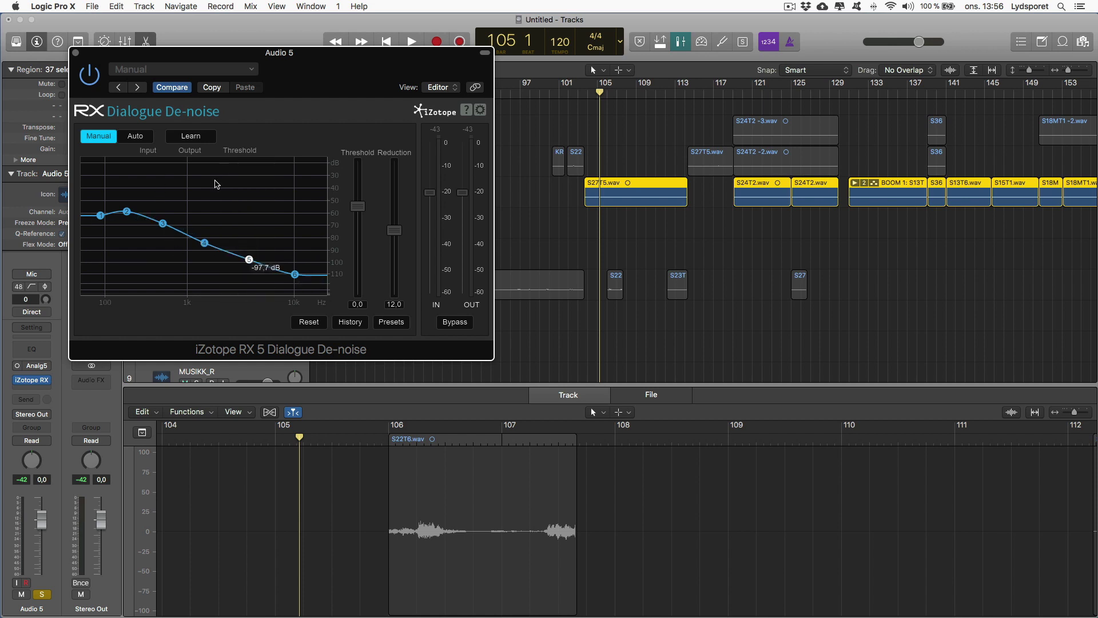
click(76, 53)
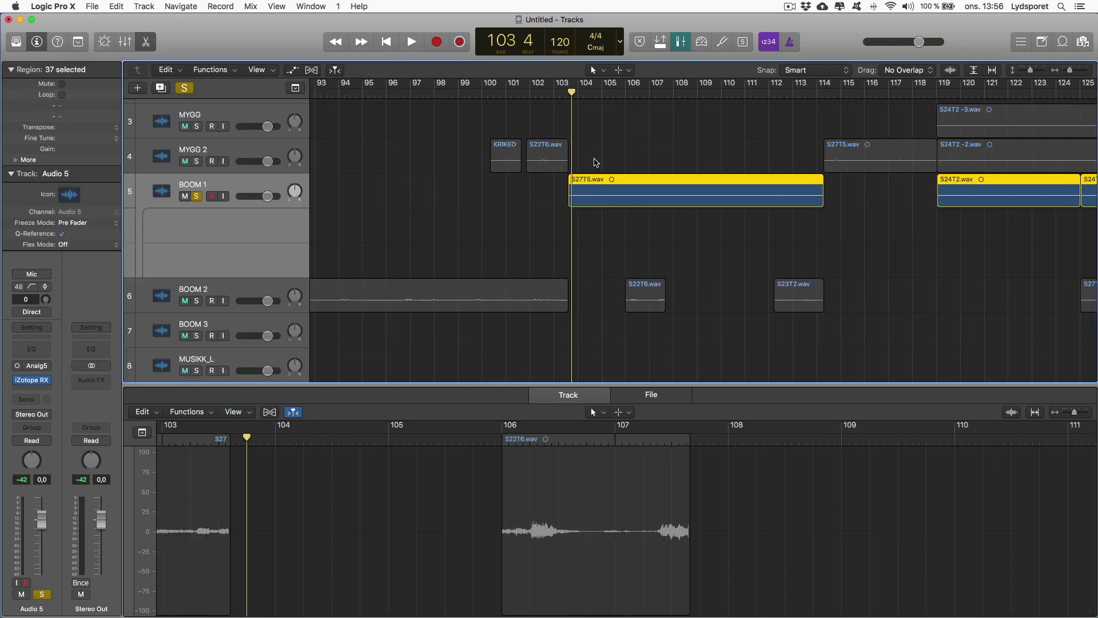